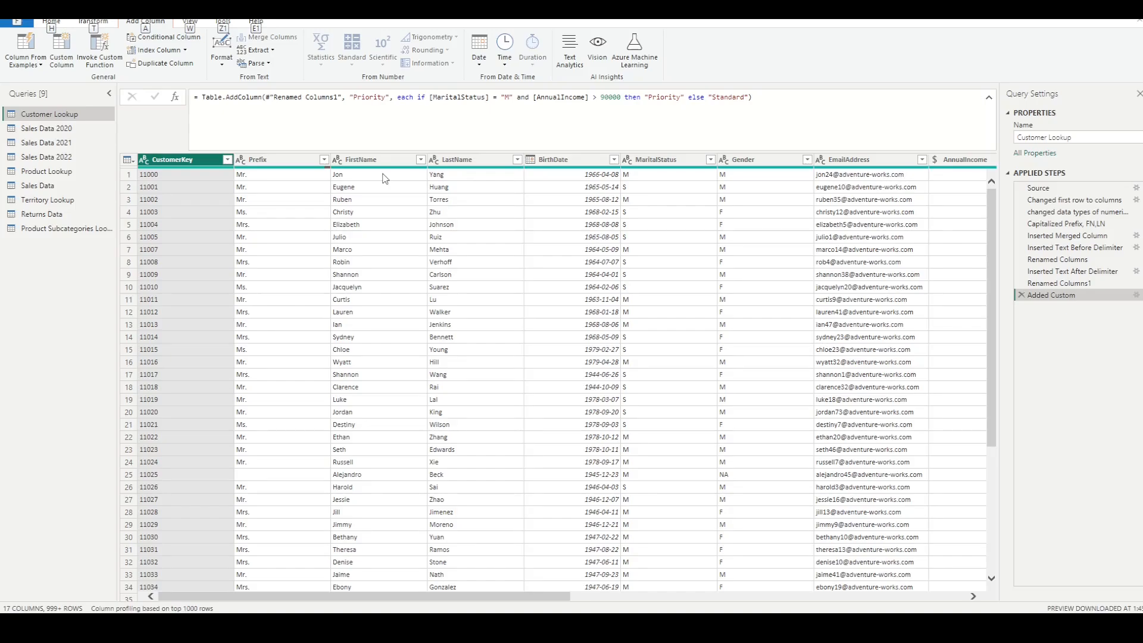
Import the AdventureWorks Calendar Lookup CSV file as a new query with comma delimiter and the default detection settings
{"action": "key", "text": "Escape"}
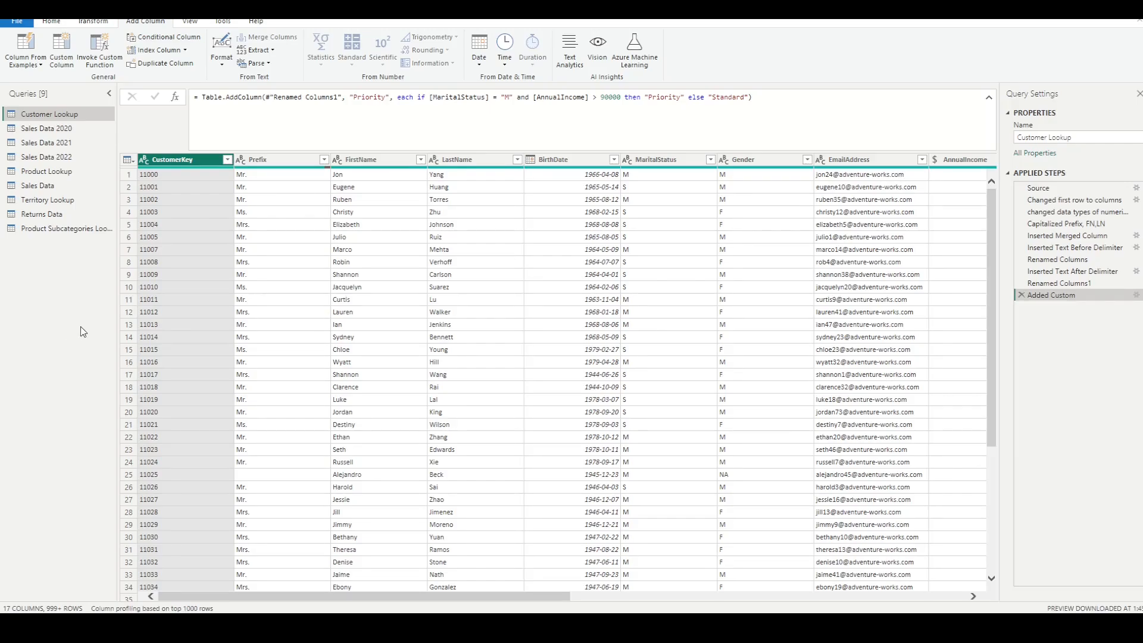
{"action": "left_click", "coordinate": [52, 22]}
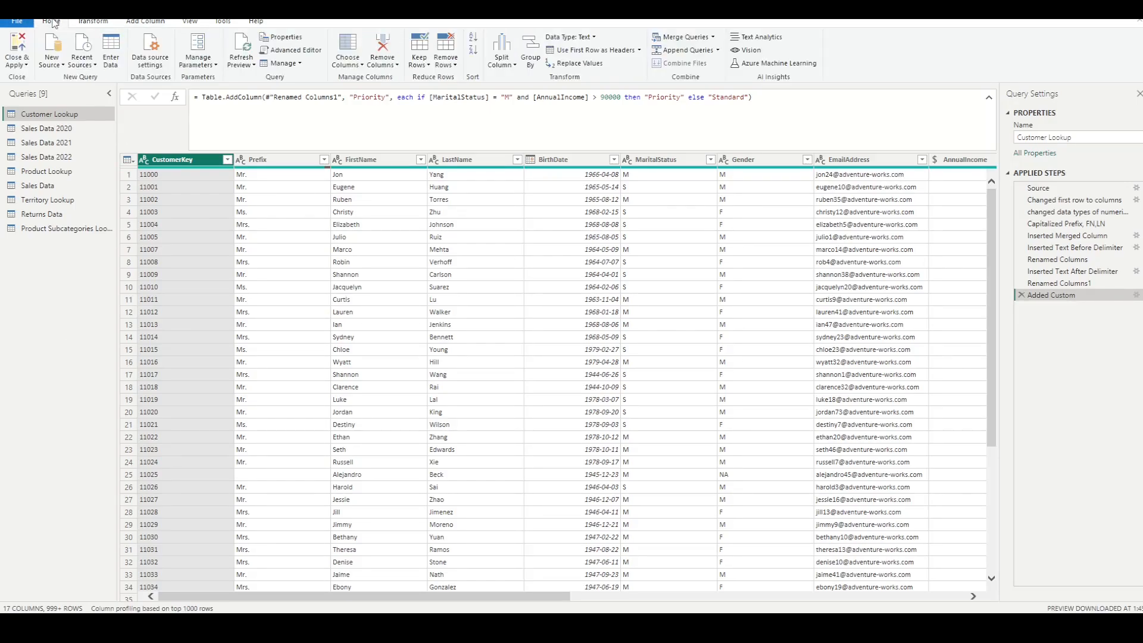
{"action": "left_click", "coordinate": [59, 62]}
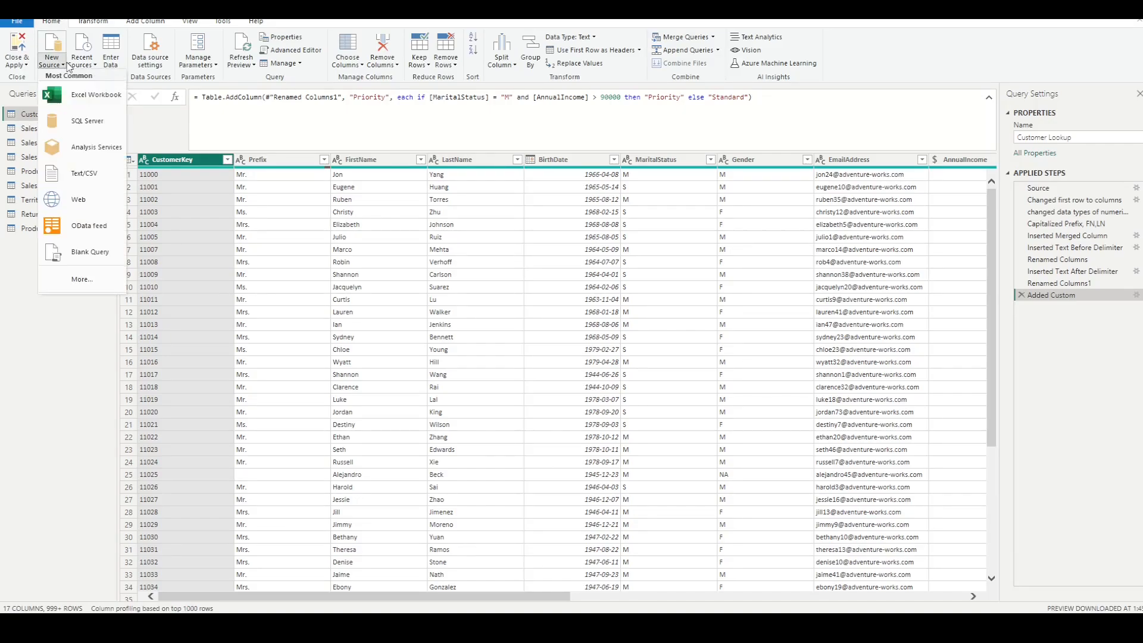
{"action": "left_click", "coordinate": [85, 173]}
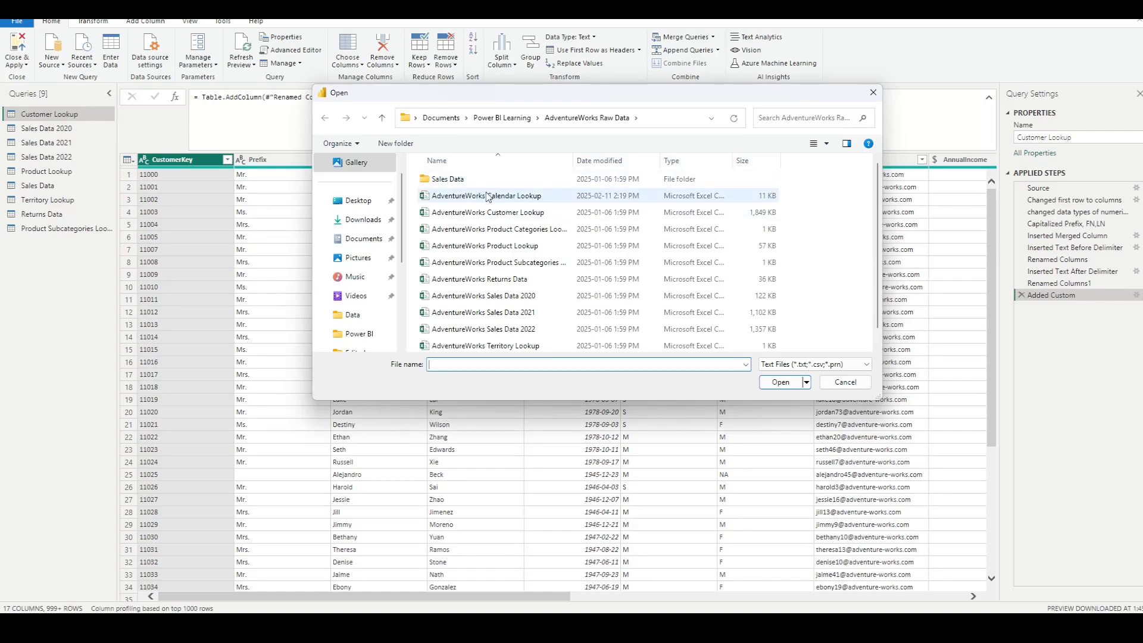
{"action": "double_click", "coordinate": [503, 197]}
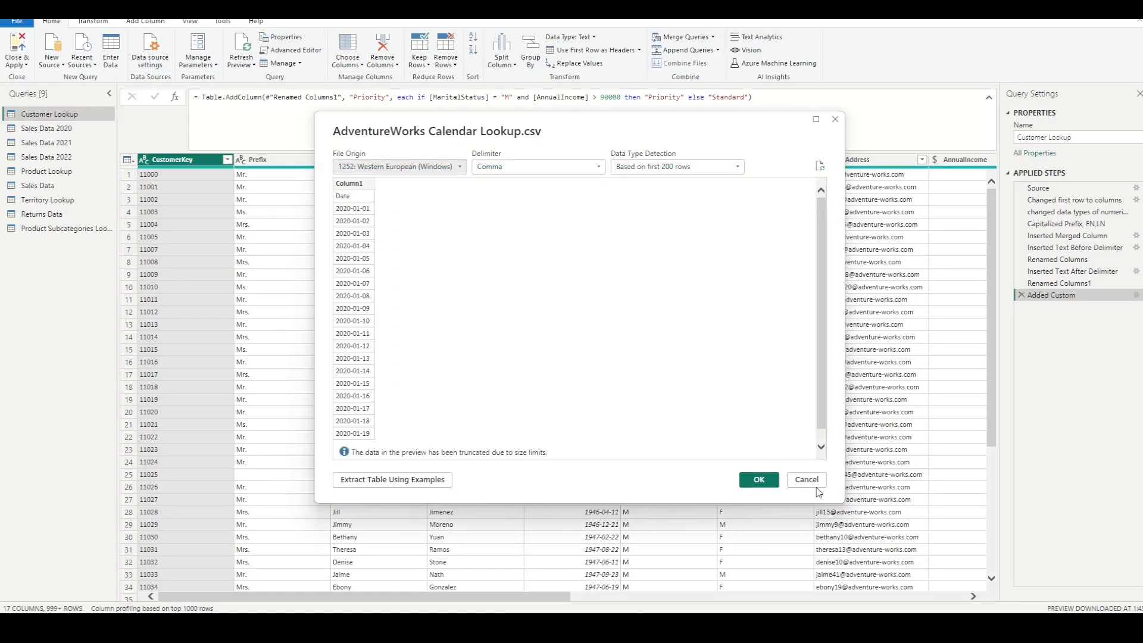
{"action": "left_click", "coordinate": [759, 479]}
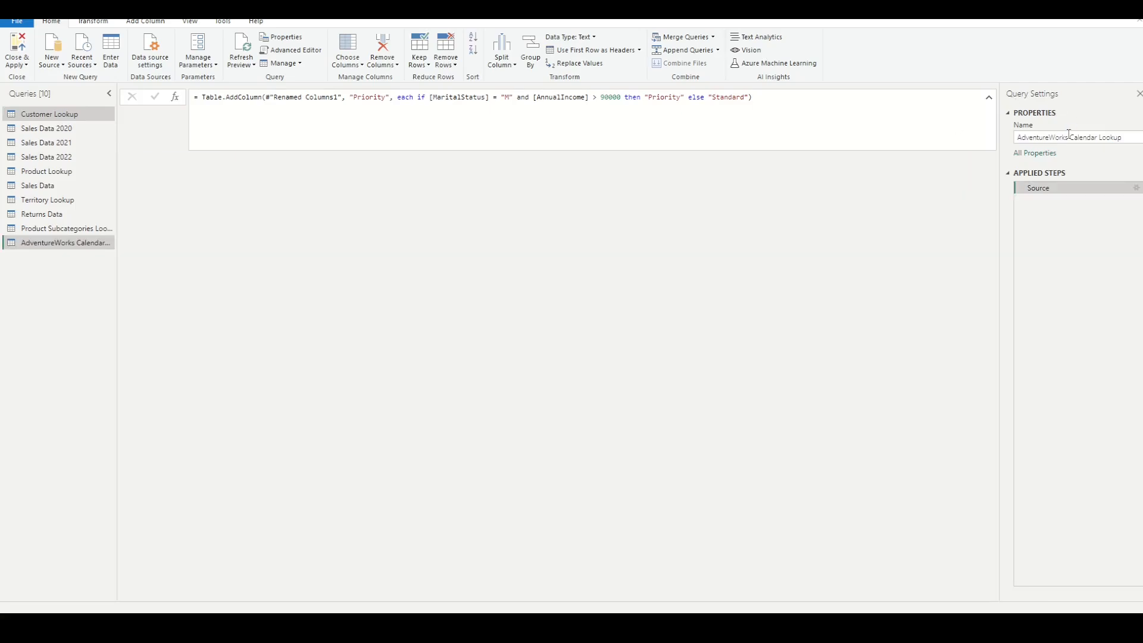
Rename the imported calendar query as Calendar Lookup by removing the AdventureWorks prefix
{"action": "double_click", "coordinate": [1069, 137]}
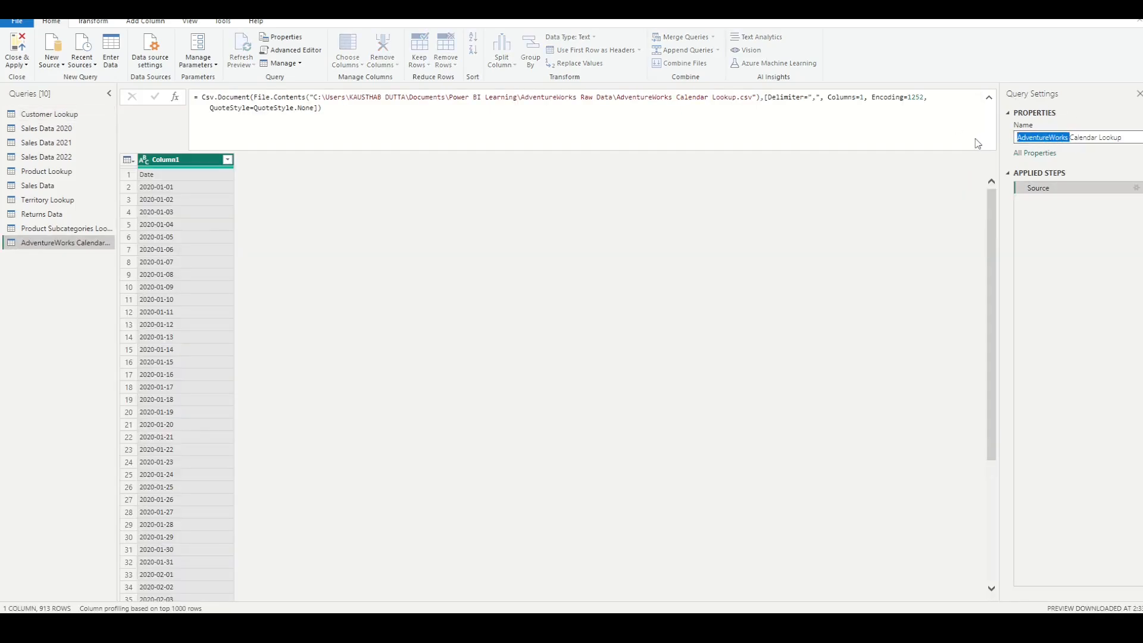
{"action": "key", "text": "BackSpace"}
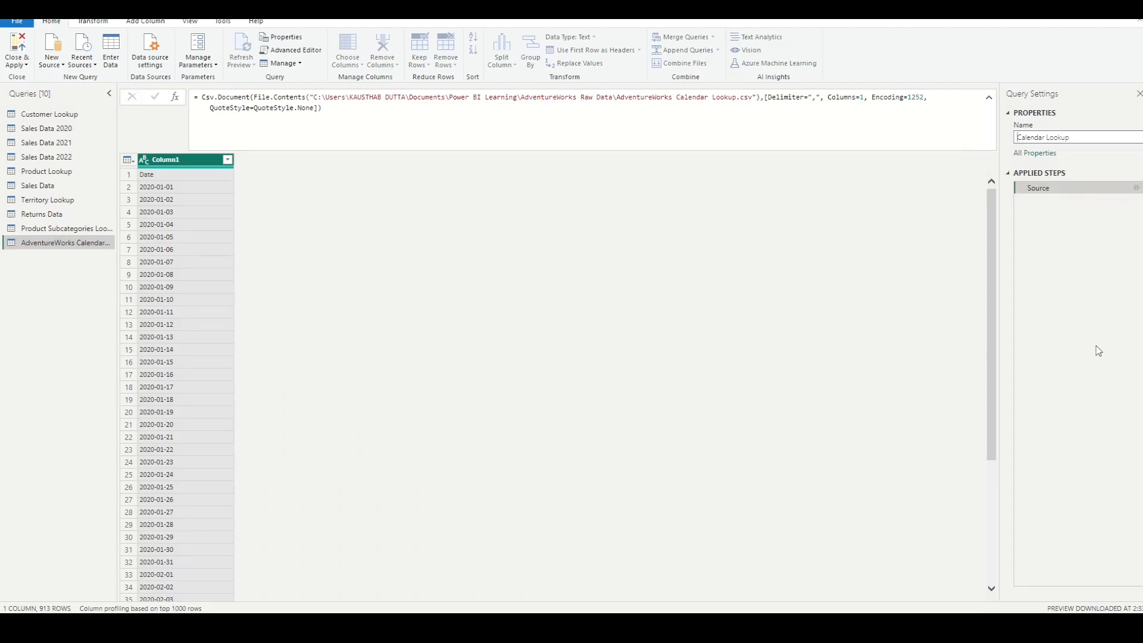
{"action": "left_click", "coordinate": [30, 403]}
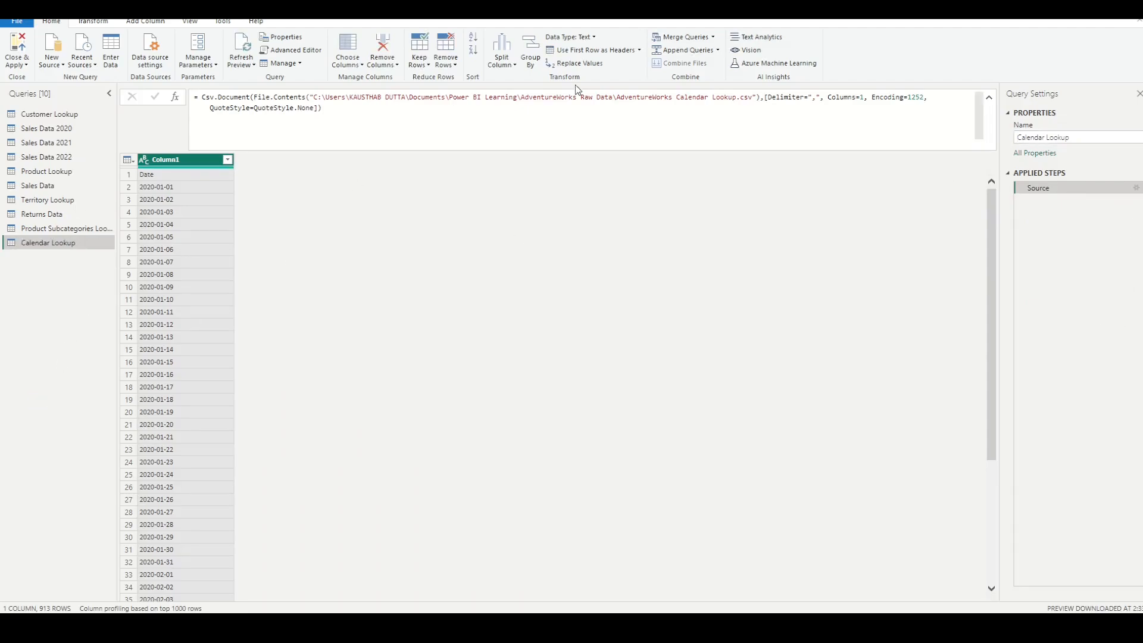
Promote the first row of the Calendar Lookup query to headers and collapse the formula bar
{"action": "left_click", "coordinate": [581, 52]}
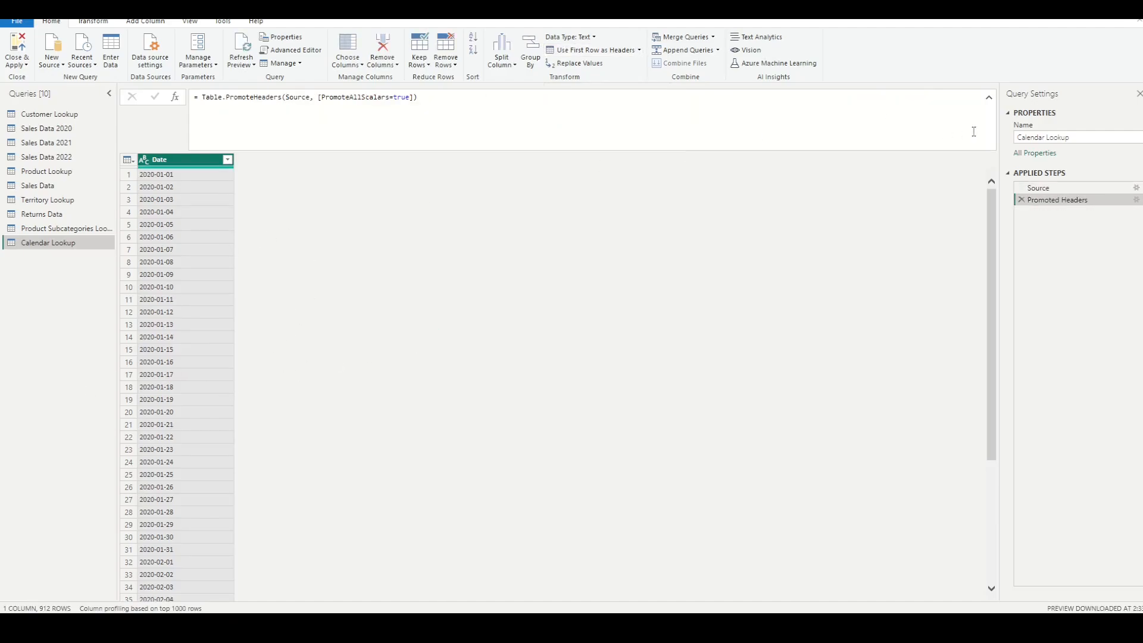
{"action": "left_click", "coordinate": [987, 105]}
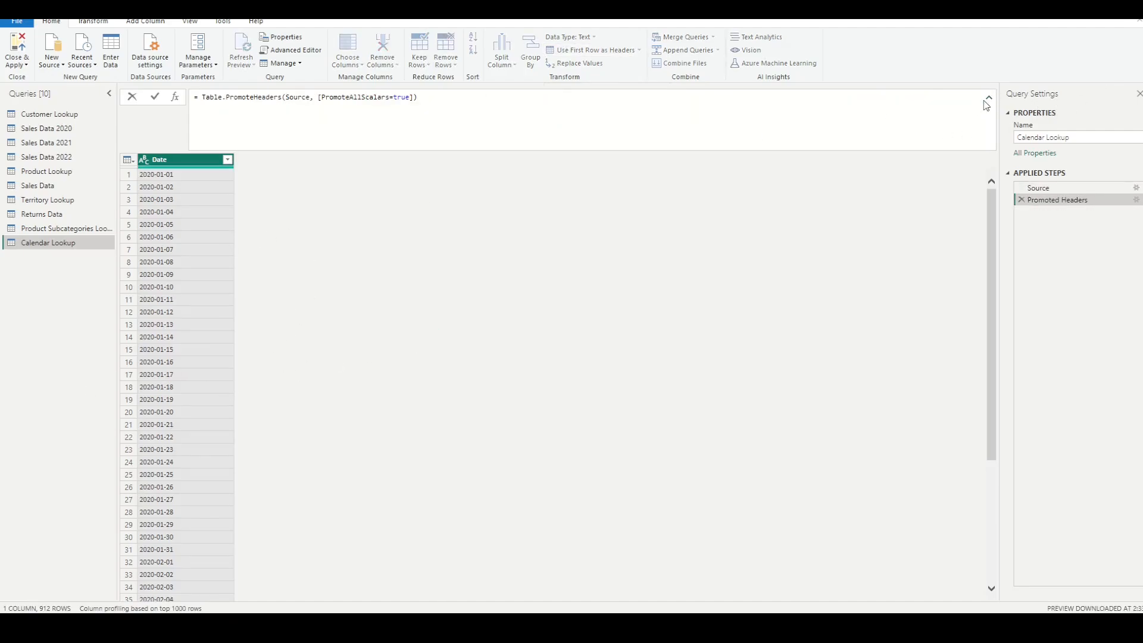
{"action": "left_click", "coordinate": [989, 99]}
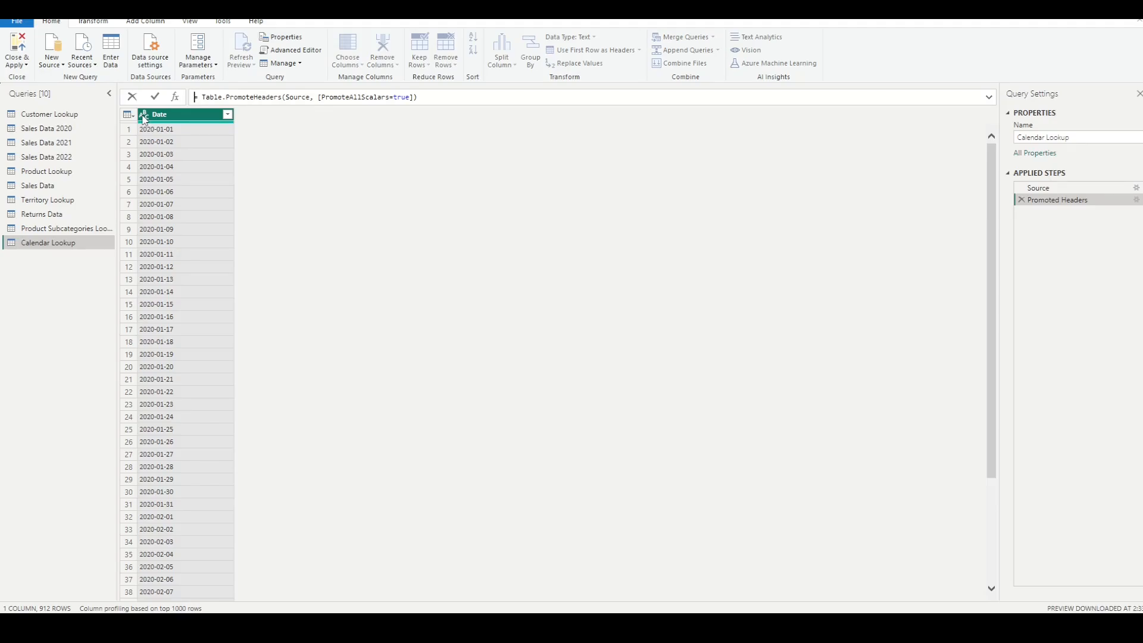
Change the Date column's type using locale, with data type Date and locale English (Canada)
{"action": "left_click", "coordinate": [143, 114]}
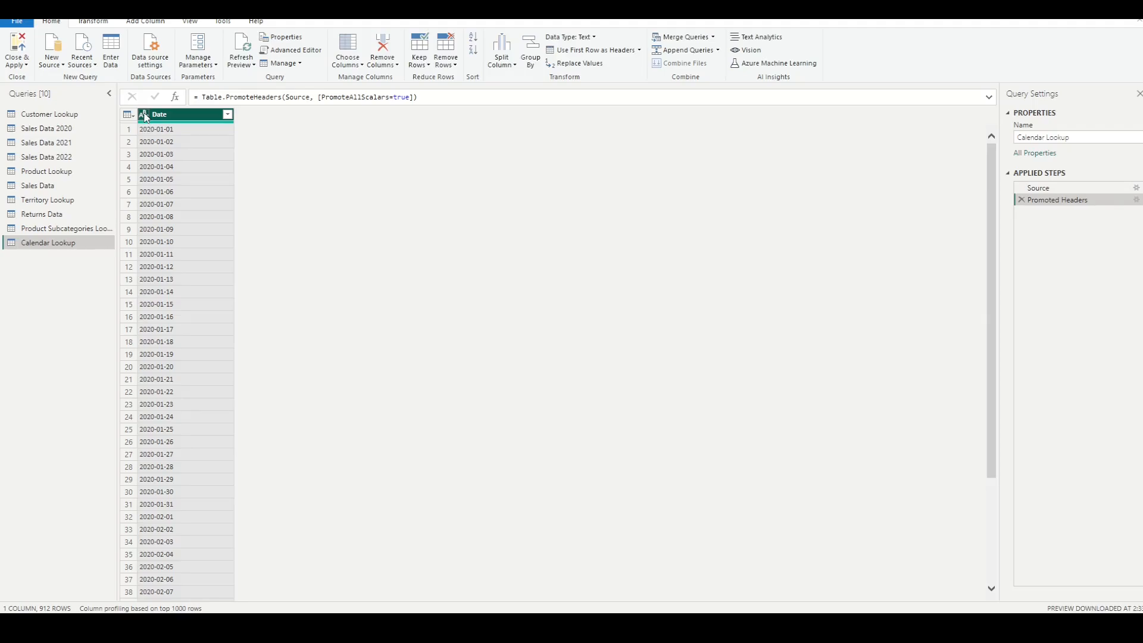
{"action": "left_click", "coordinate": [144, 115]}
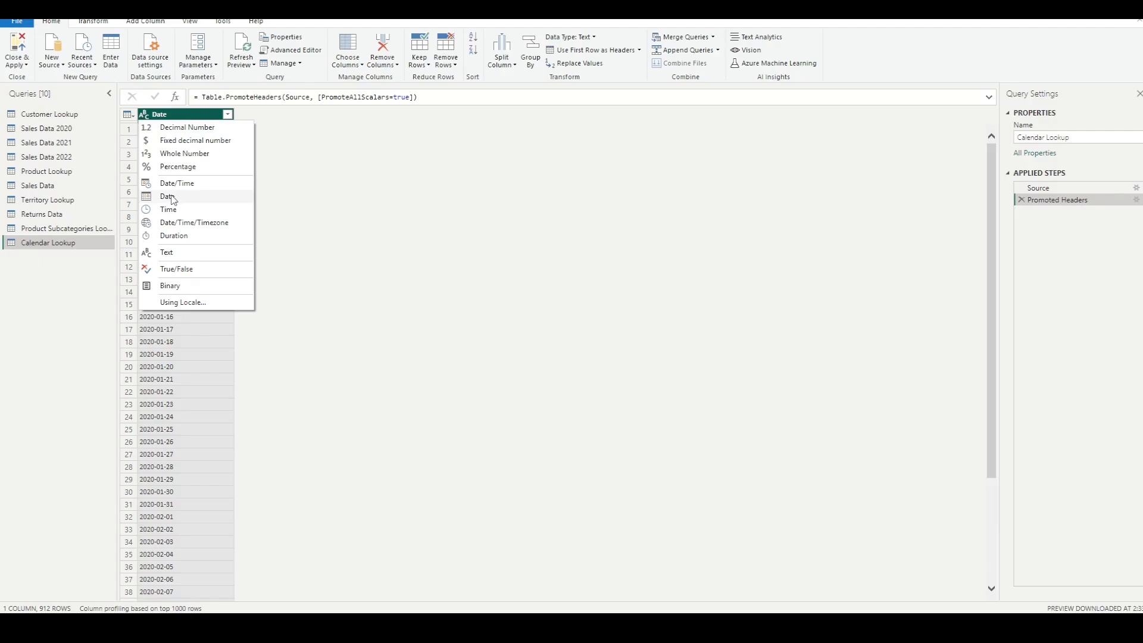
{"action": "left_click", "coordinate": [183, 304]}
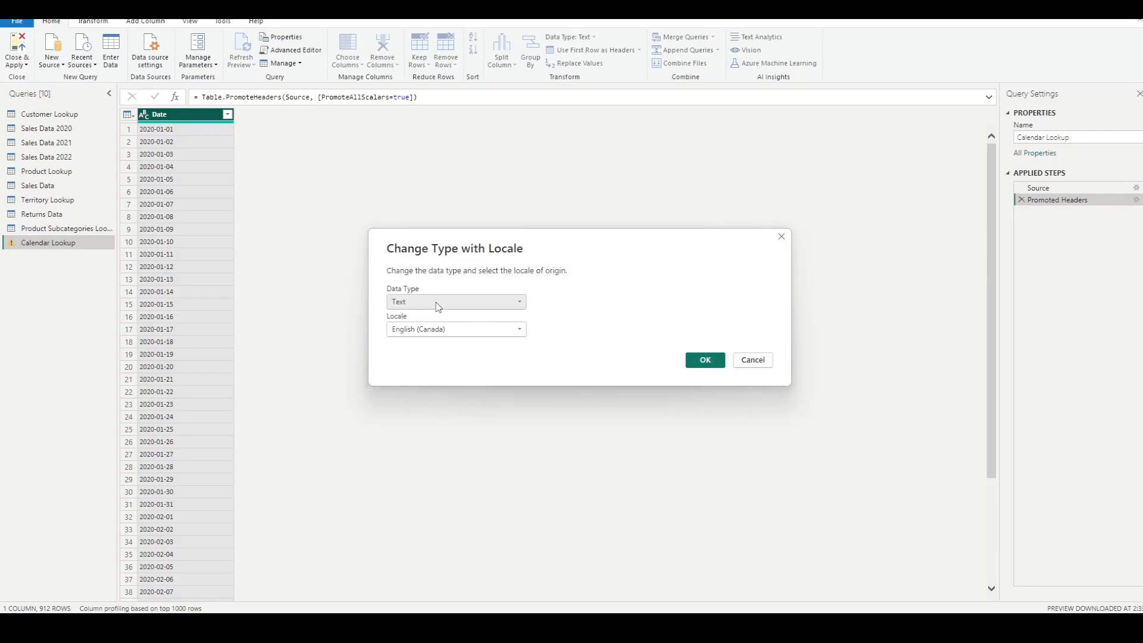
{"action": "left_click", "coordinate": [440, 305]}
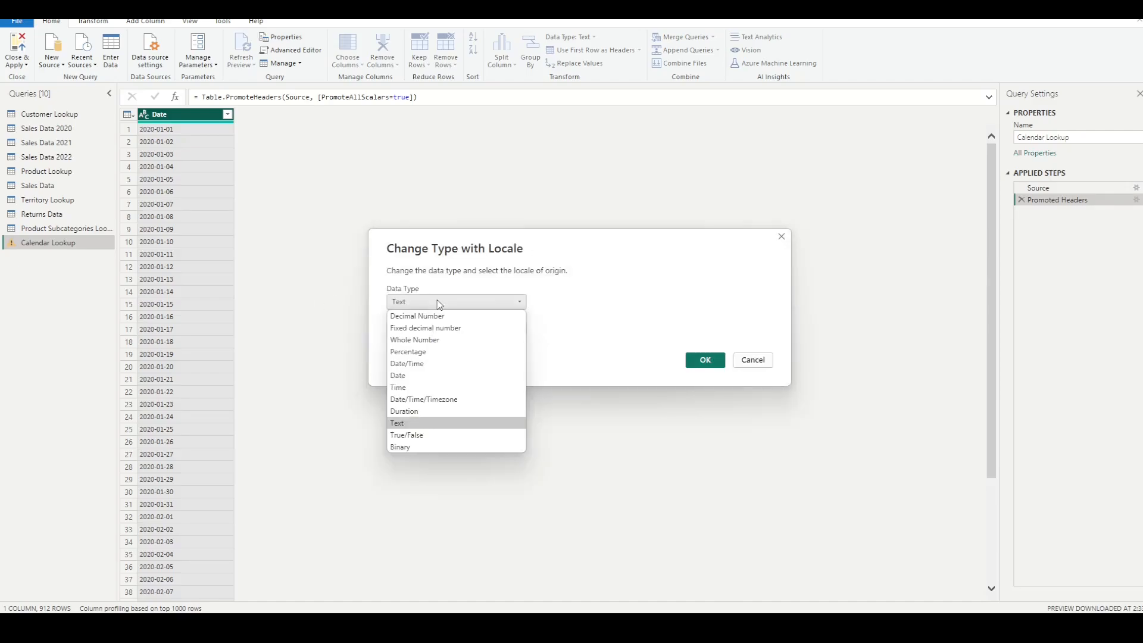
{"action": "left_click", "coordinate": [411, 376]}
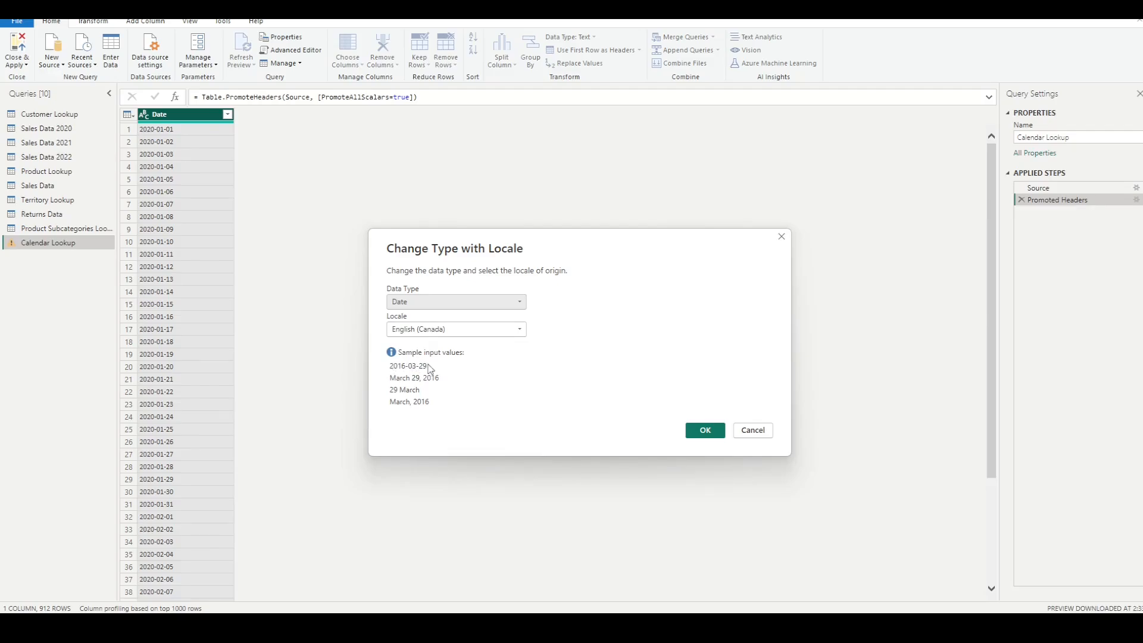
{"action": "left_click", "coordinate": [704, 431]}
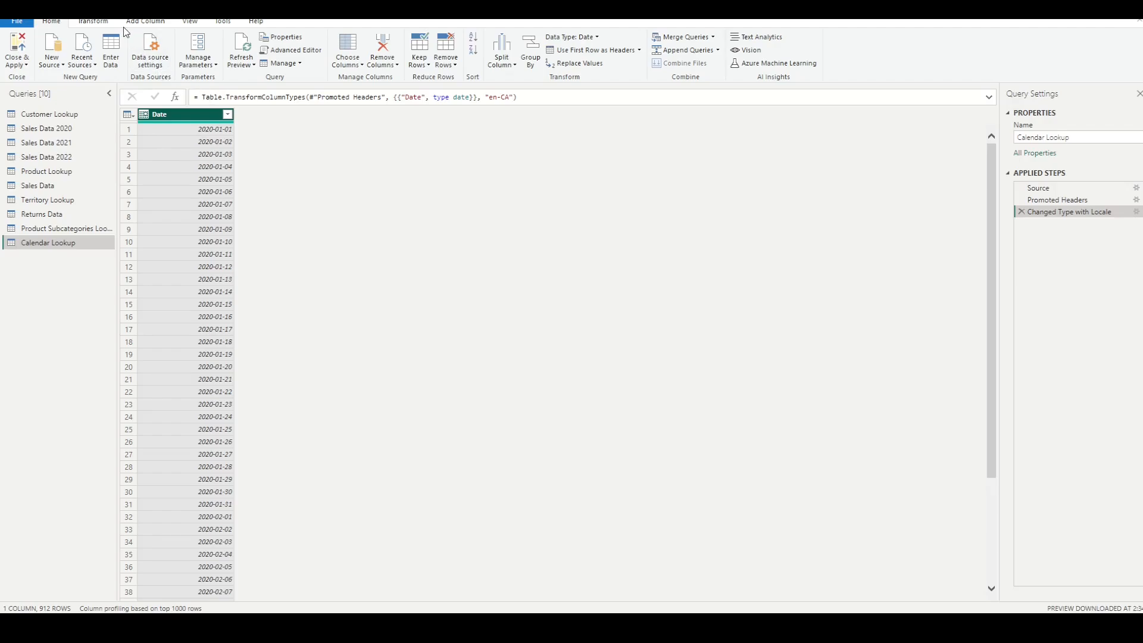
{"action": "left_click", "coordinate": [91, 22]}
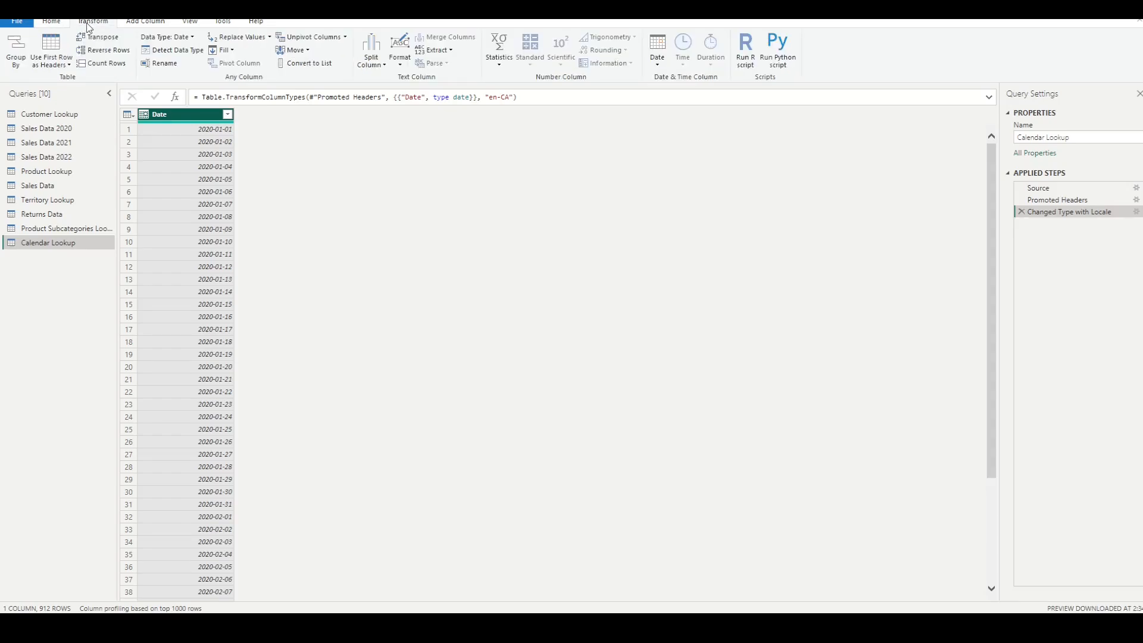
{"action": "left_click", "coordinate": [658, 67]}
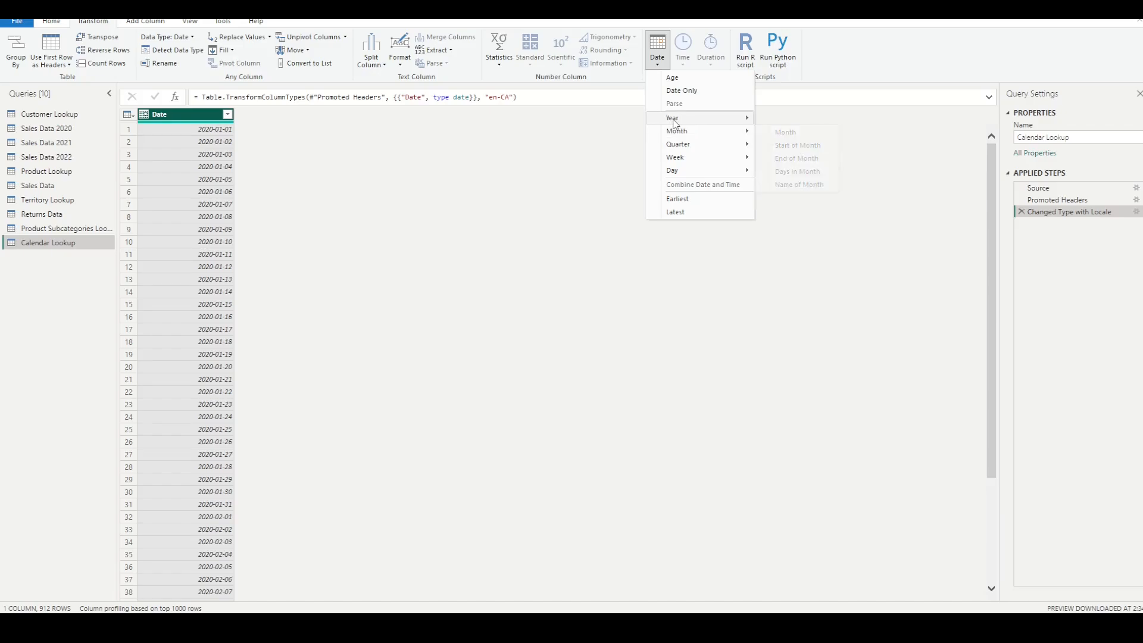
{"action": "mouse_move", "coordinate": [675, 122]}
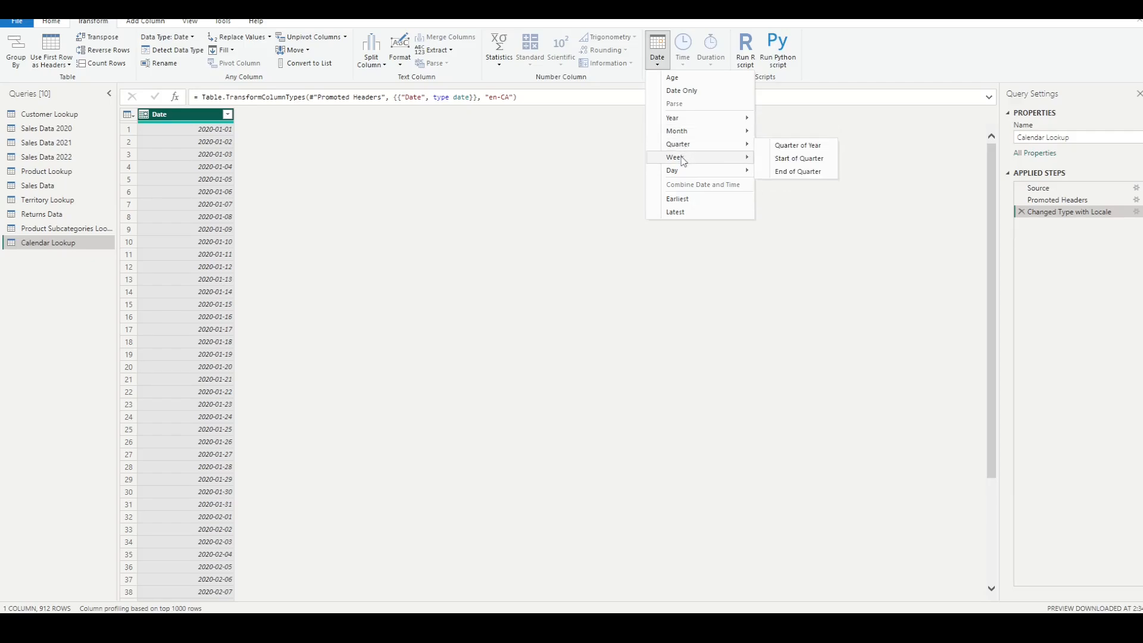
{"action": "mouse_move", "coordinate": [683, 175]}
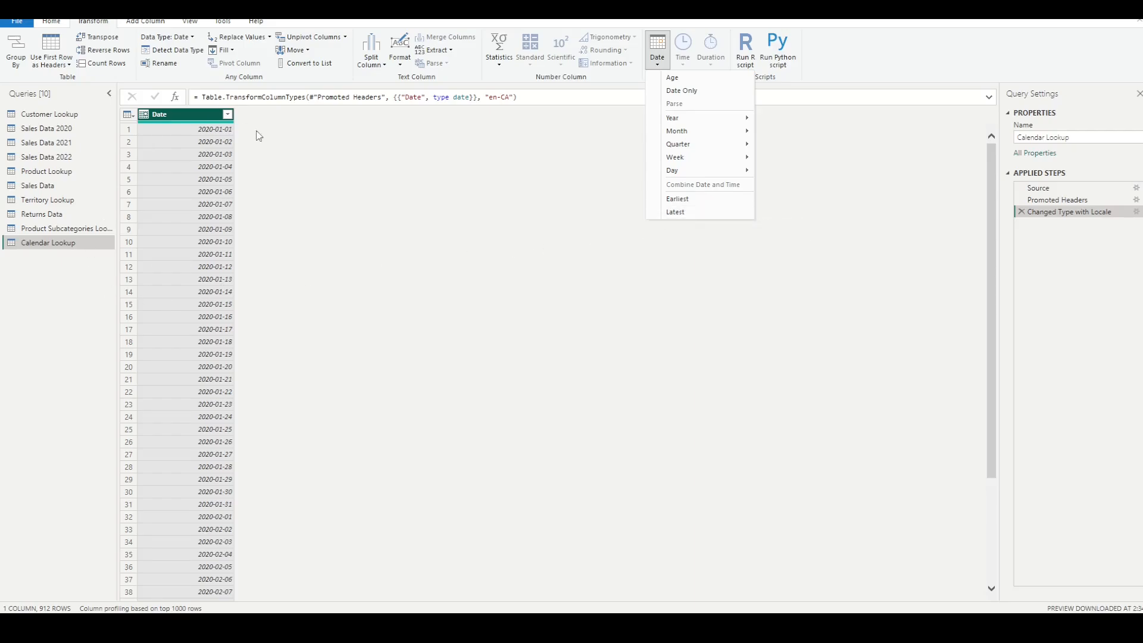
{"action": "left_click", "coordinate": [382, 282]}
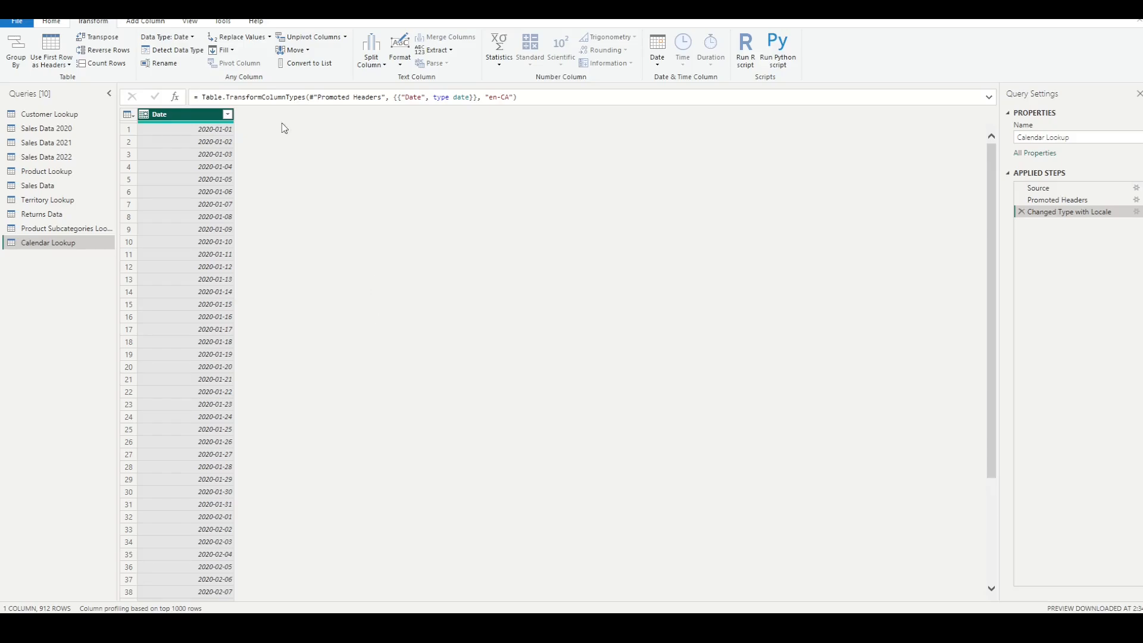
Add a new column with the name of the day derived from the Date column
{"action": "left_click", "coordinate": [145, 22]}
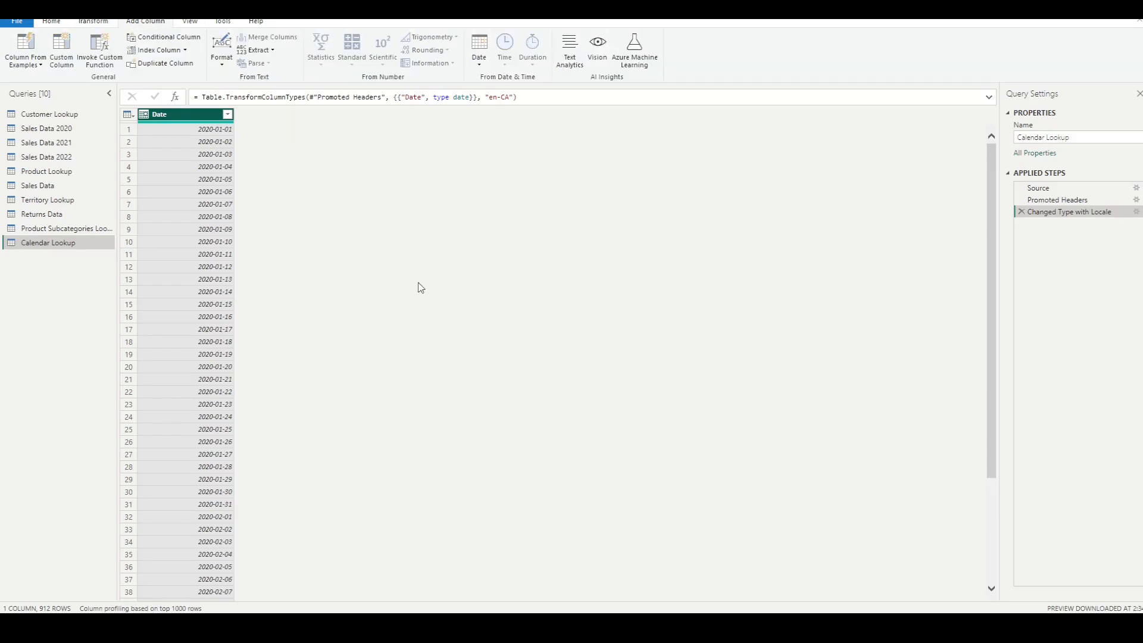
{"action": "left_click", "coordinate": [480, 64]}
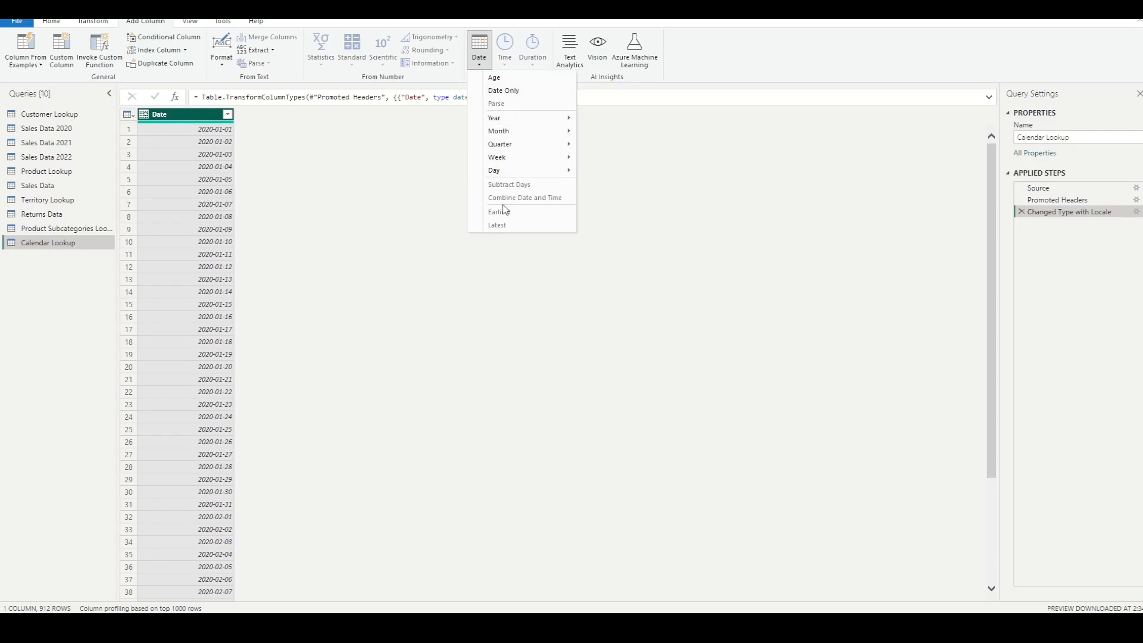
{"action": "left_click", "coordinate": [165, 131]}
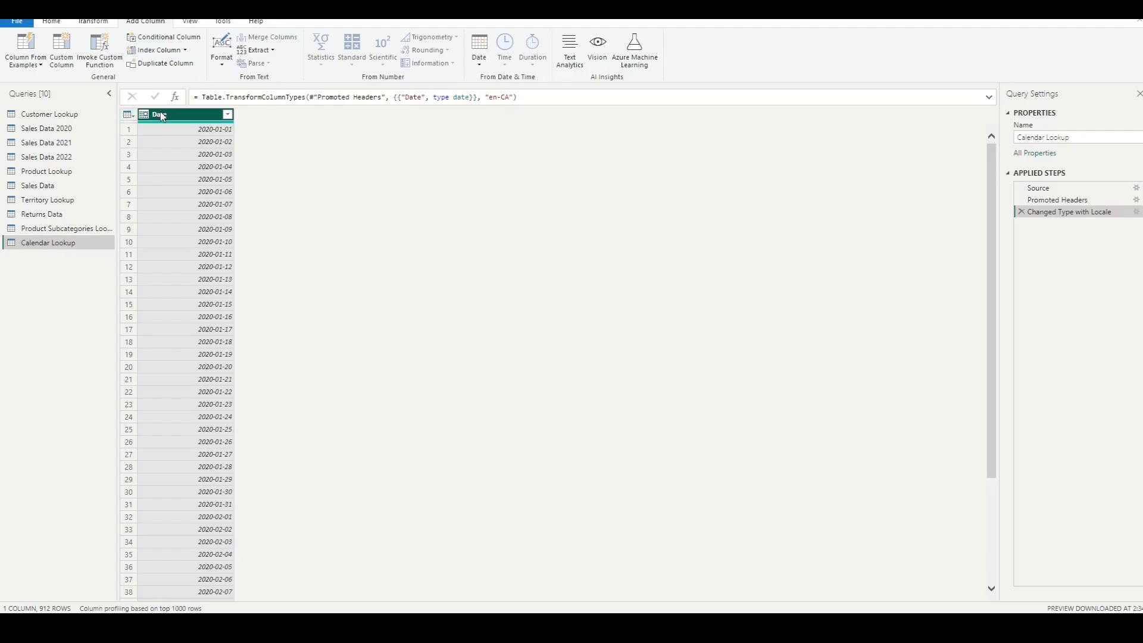
{"action": "left_click", "coordinate": [480, 52]}
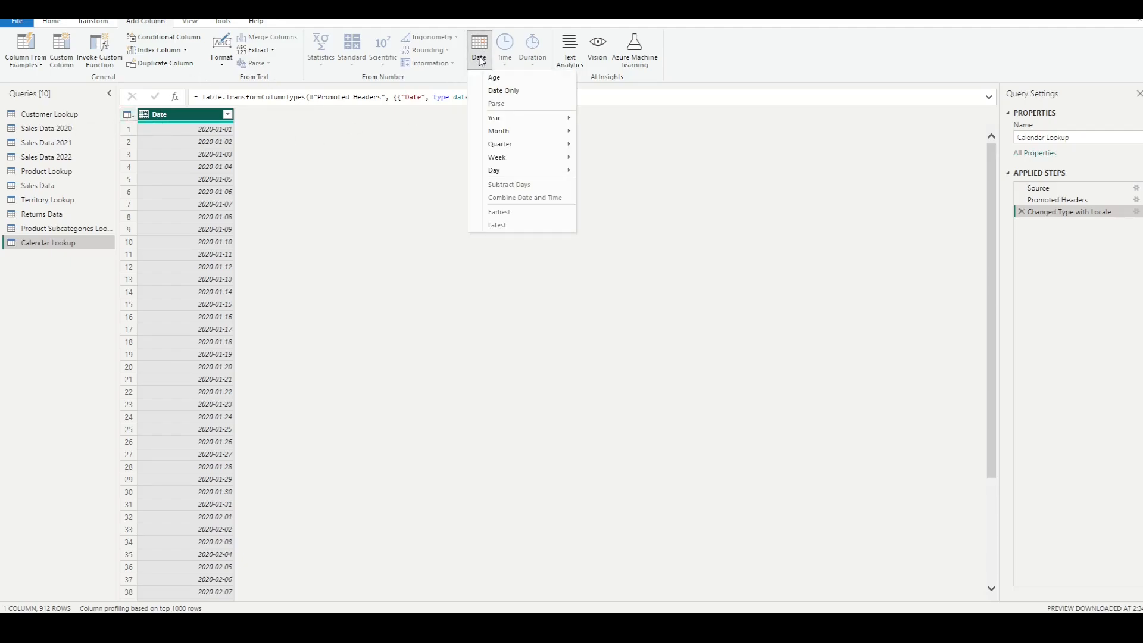
{"action": "mouse_move", "coordinate": [513, 173]}
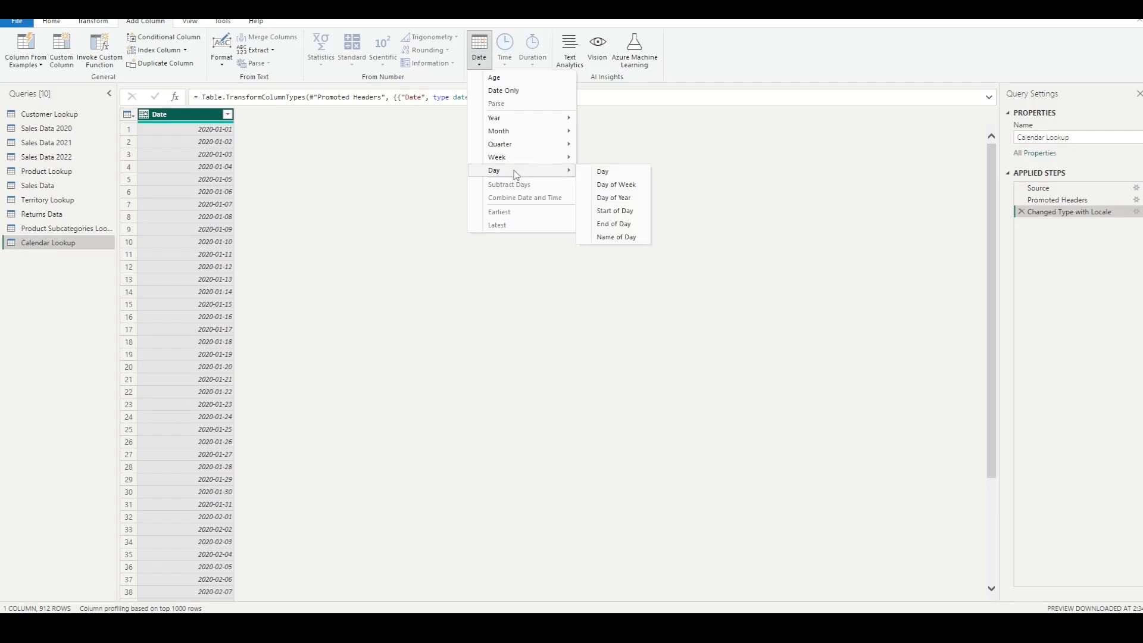
{"action": "left_click", "coordinate": [619, 238]}
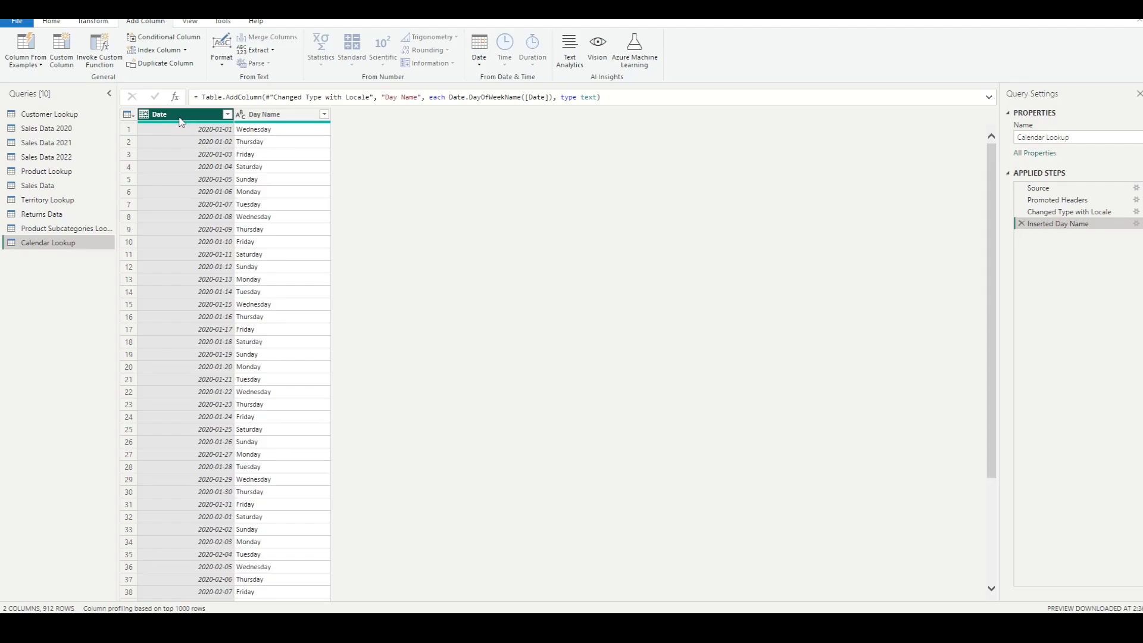
Add a new column with the start of the week derived from the Date column
{"action": "left_click", "coordinate": [483, 66]}
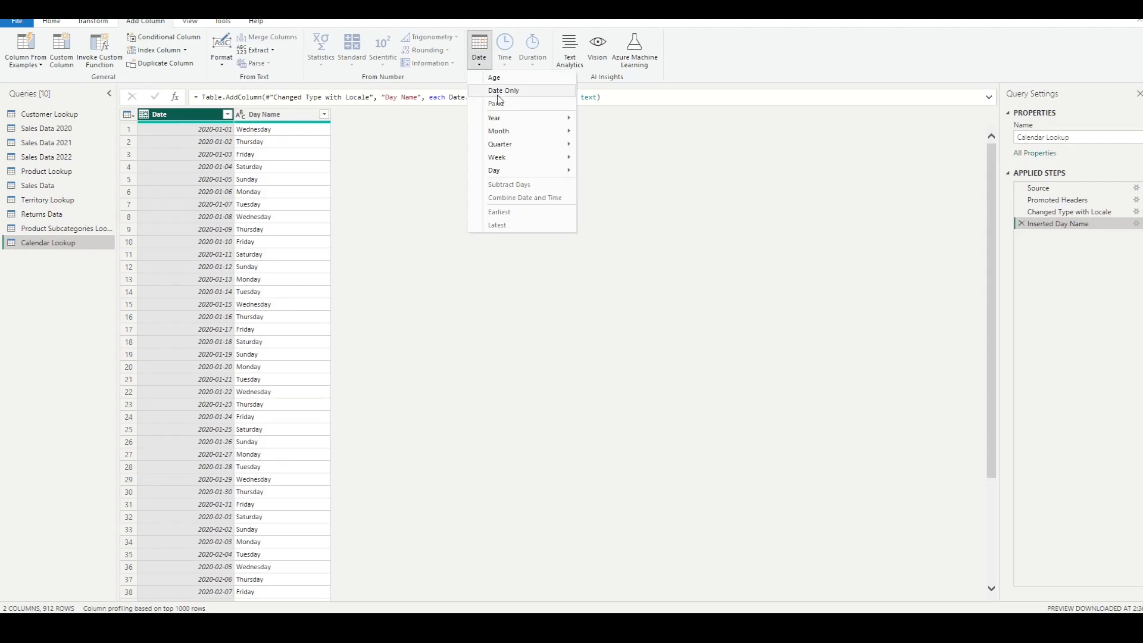
{"action": "mouse_move", "coordinate": [515, 164]}
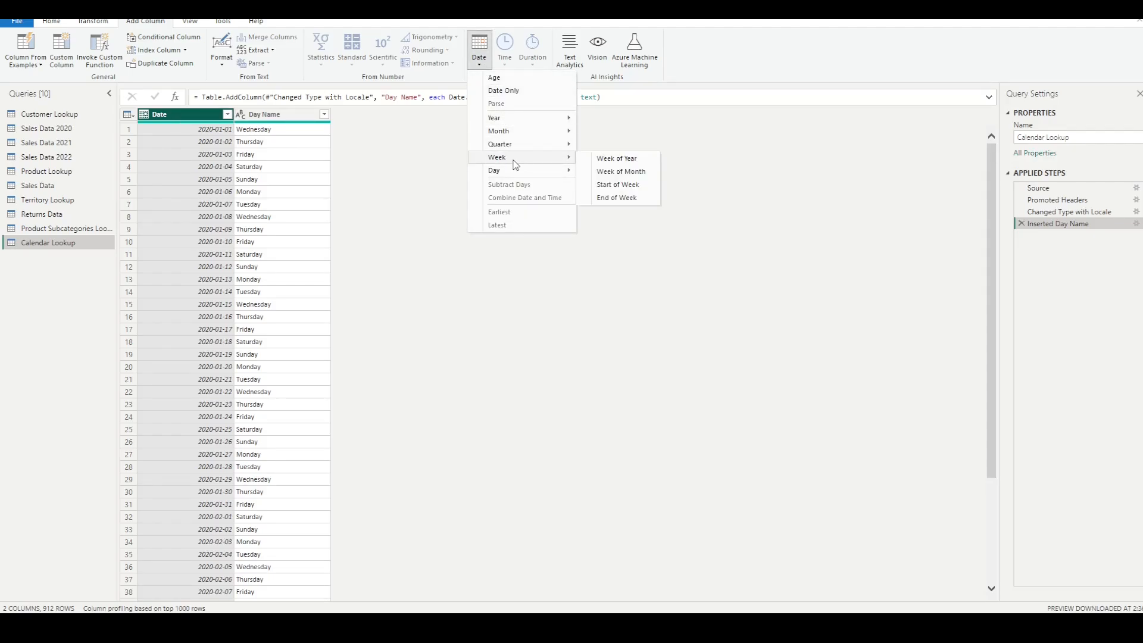
{"action": "left_click", "coordinate": [621, 187]}
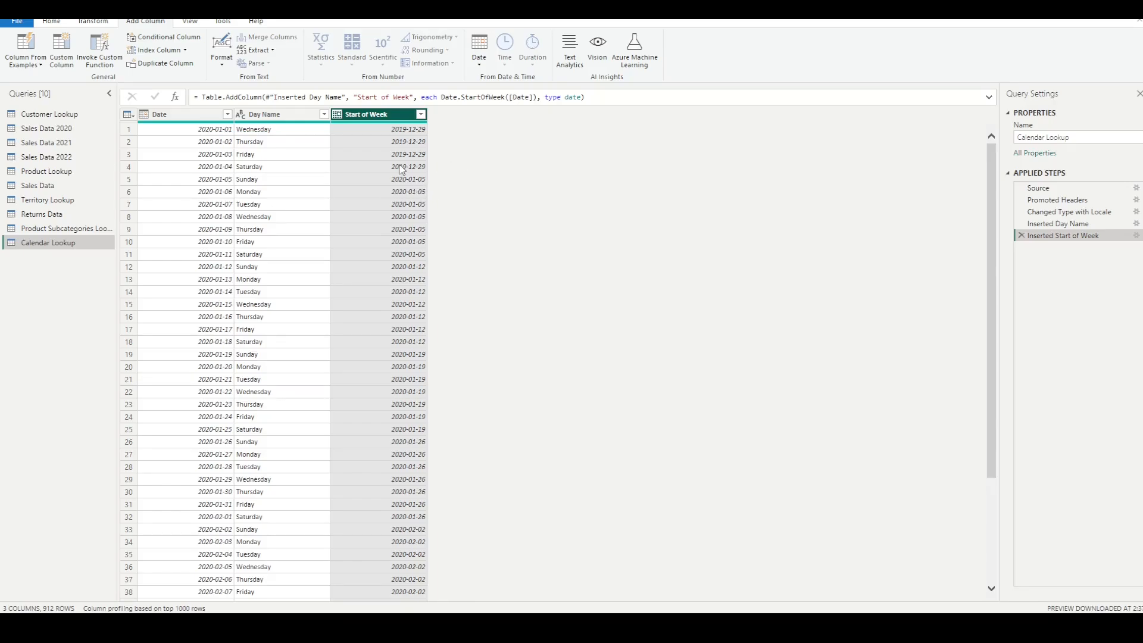
Inspect the first Sunday row against its week start date and expand the formula bar for the Start of Week formula
{"action": "left_click", "coordinate": [256, 180]}
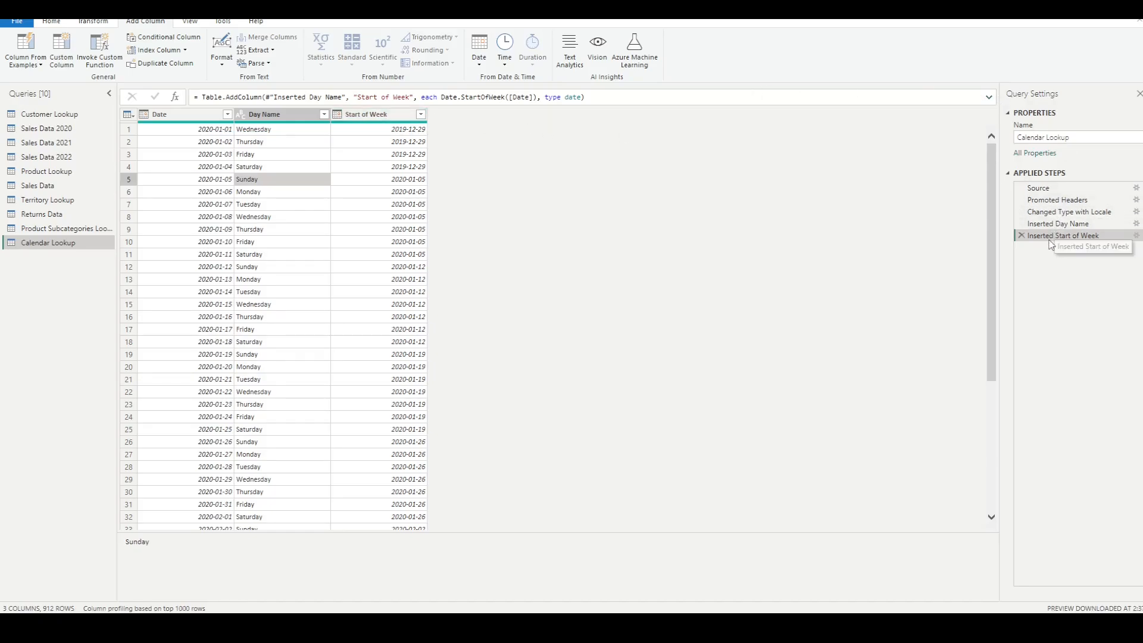
{"action": "left_click", "coordinate": [989, 98]}
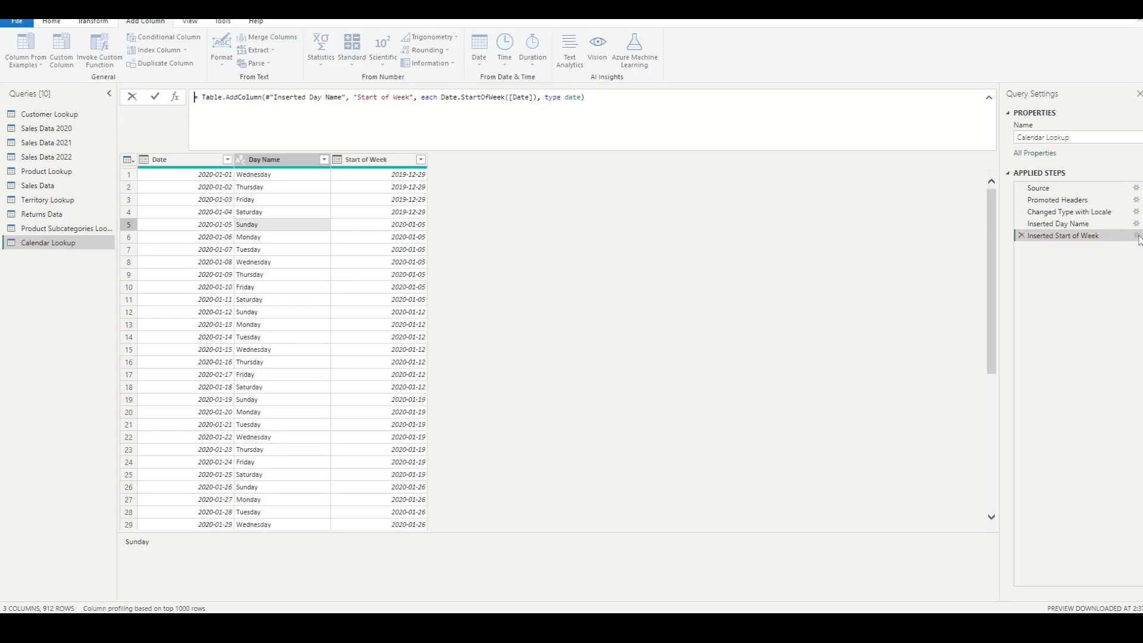
{"action": "left_click", "coordinate": [1113, 323]}
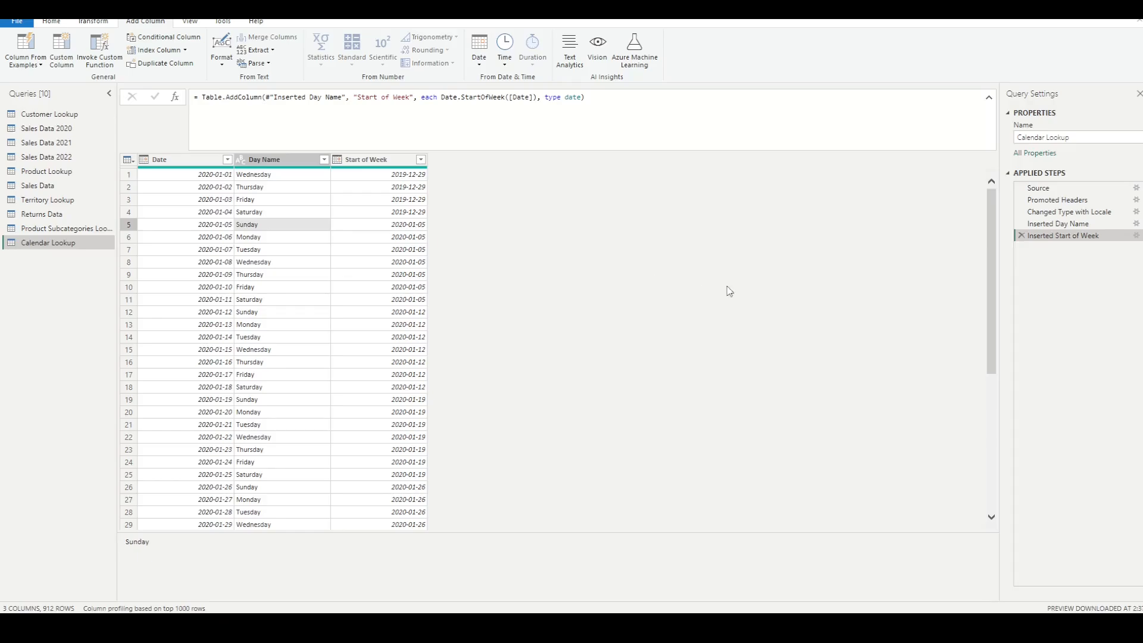
Edit the Start of Week custom column formula to include 1 as the first-day-of-week argument
{"action": "left_click", "coordinate": [1137, 235]}
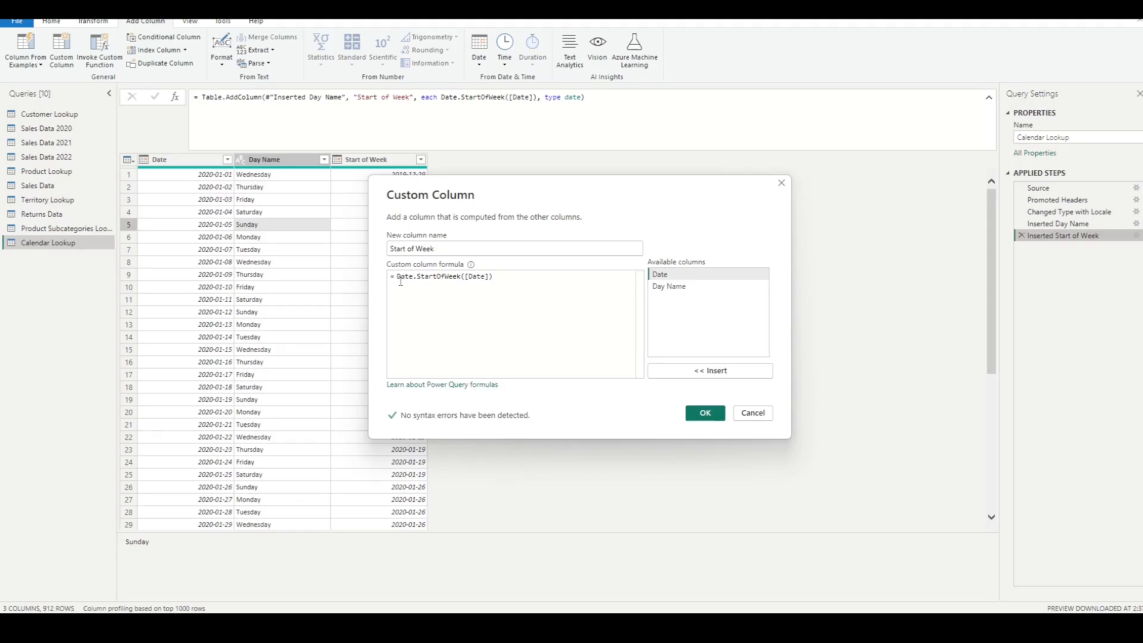
{"action": "left_click_drag", "start_coordinate": [399, 277], "coordinate": [414, 277]}
{"action": "left_click", "coordinate": [496, 288]}
{"action": "type", "text": ","}
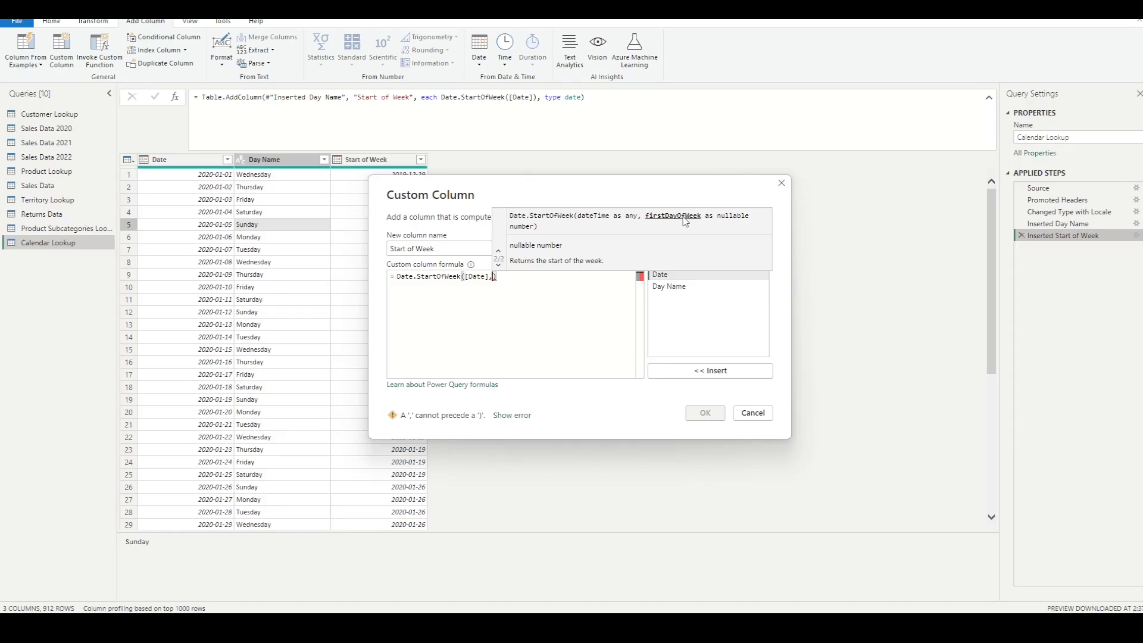
{"action": "type", "text": "1"}
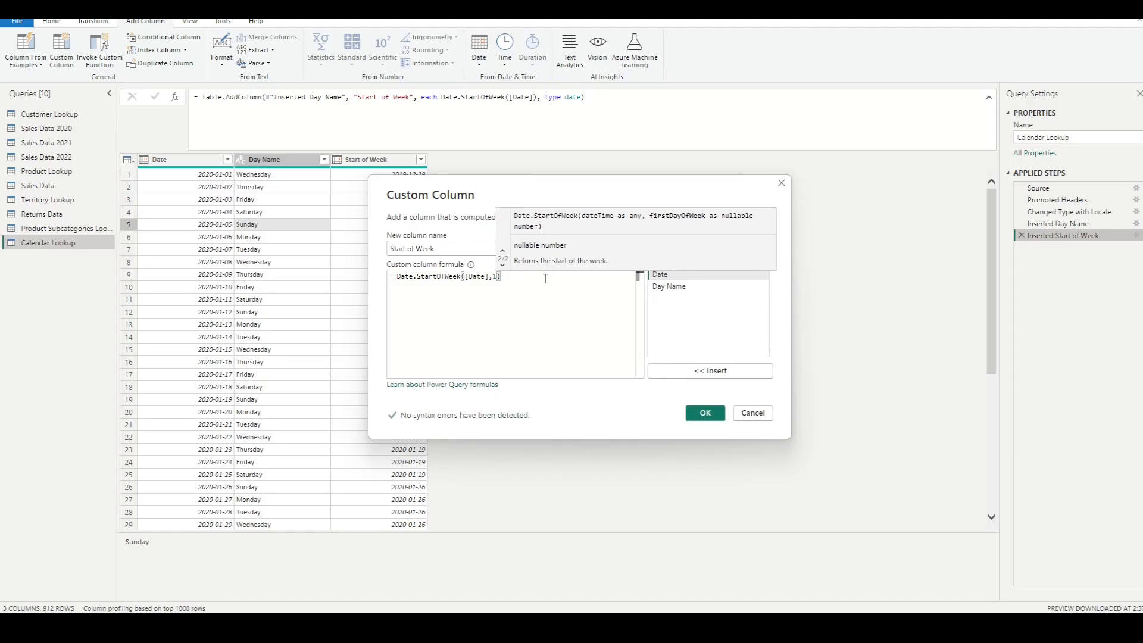
{"action": "left_click", "coordinate": [704, 415]}
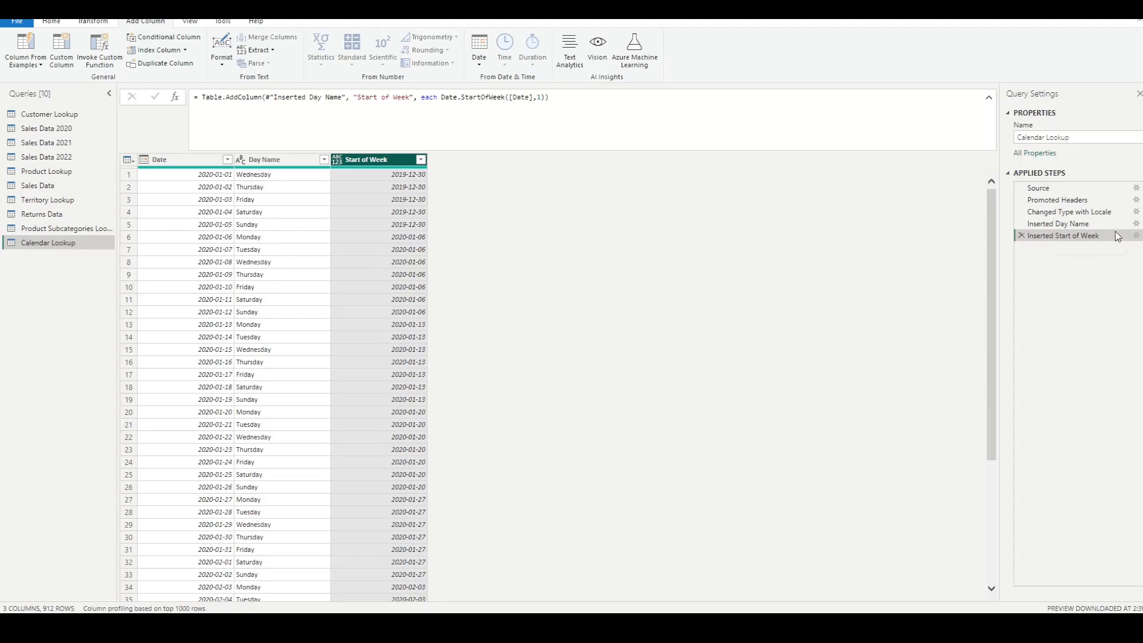
Change the first-day-of-week argument in the Start of Week formula to 2
{"action": "left_click", "coordinate": [1137, 236]}
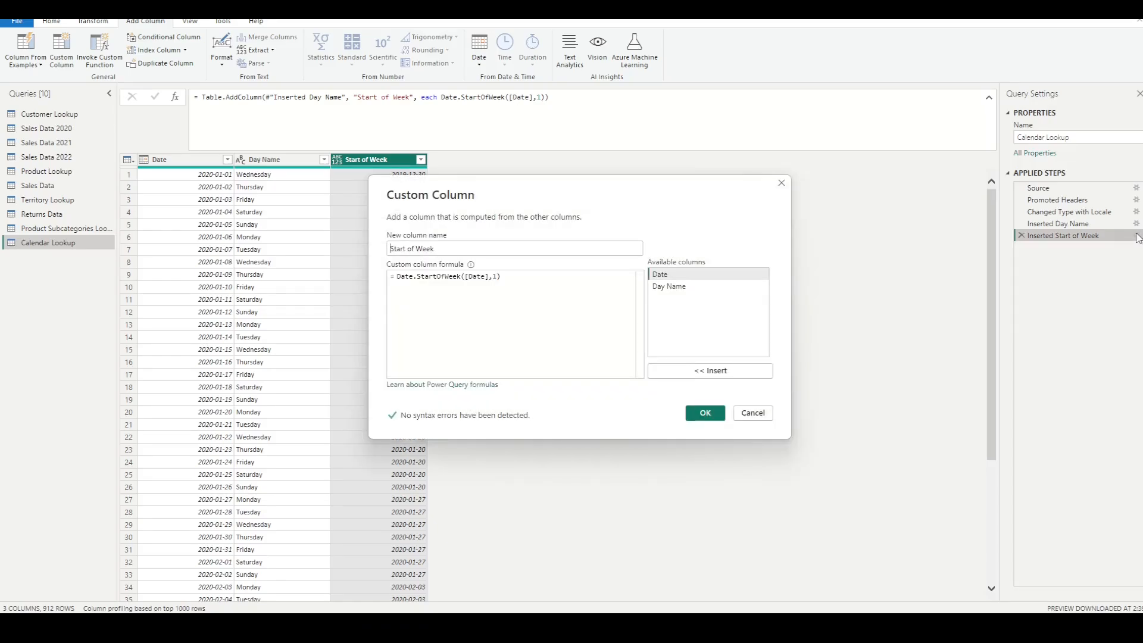
{"action": "left_click", "coordinate": [500, 277]}
{"action": "key", "text": "Left"}
{"action": "key", "text": "BackSpace"}
{"action": "type", "text": "2"}
{"action": "left_click", "coordinate": [706, 413]}
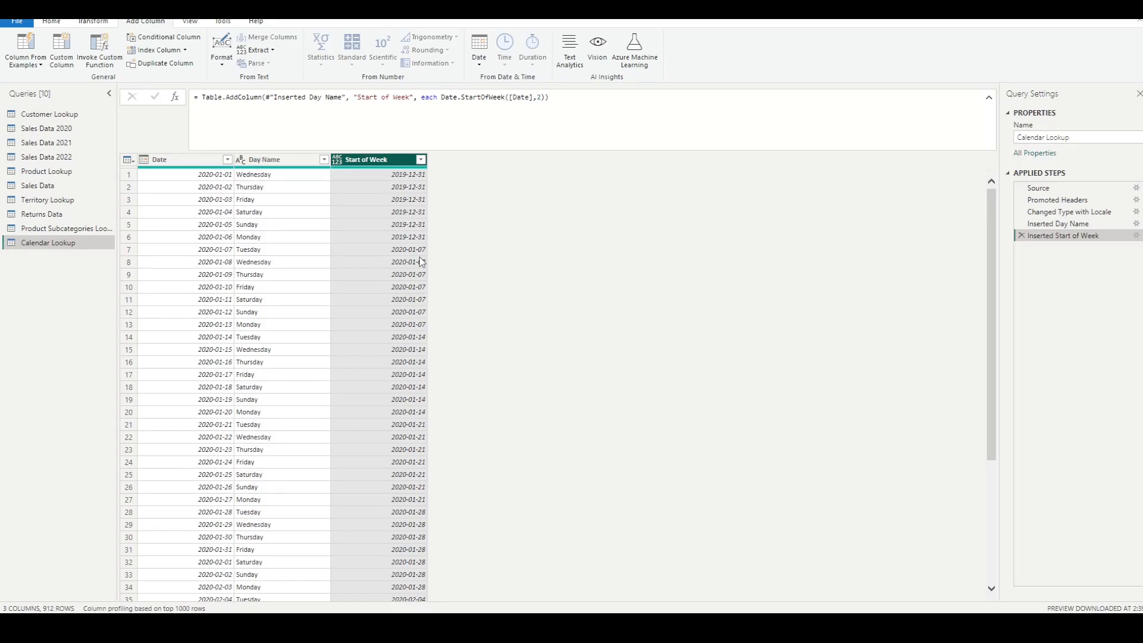
Set the first-day-of-week argument in the Start of Week formula to Day.Monday and check the first Monday row
{"action": "left_click", "coordinate": [1137, 236]}
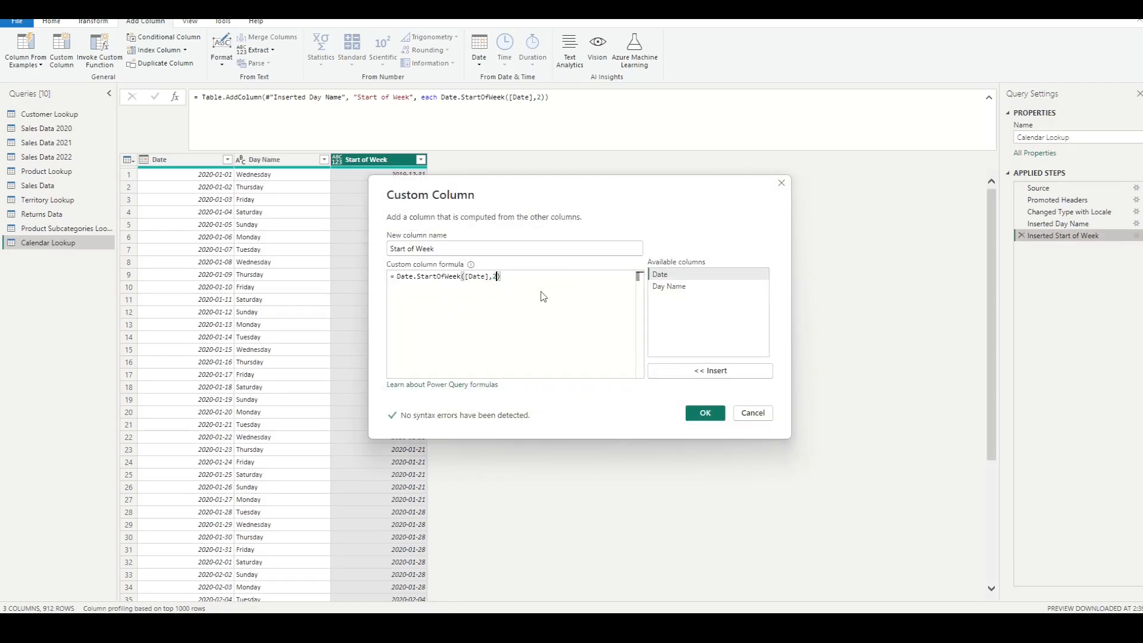
{"action": "key", "text": "BackSpace"}
{"action": "type", "text": "D"}
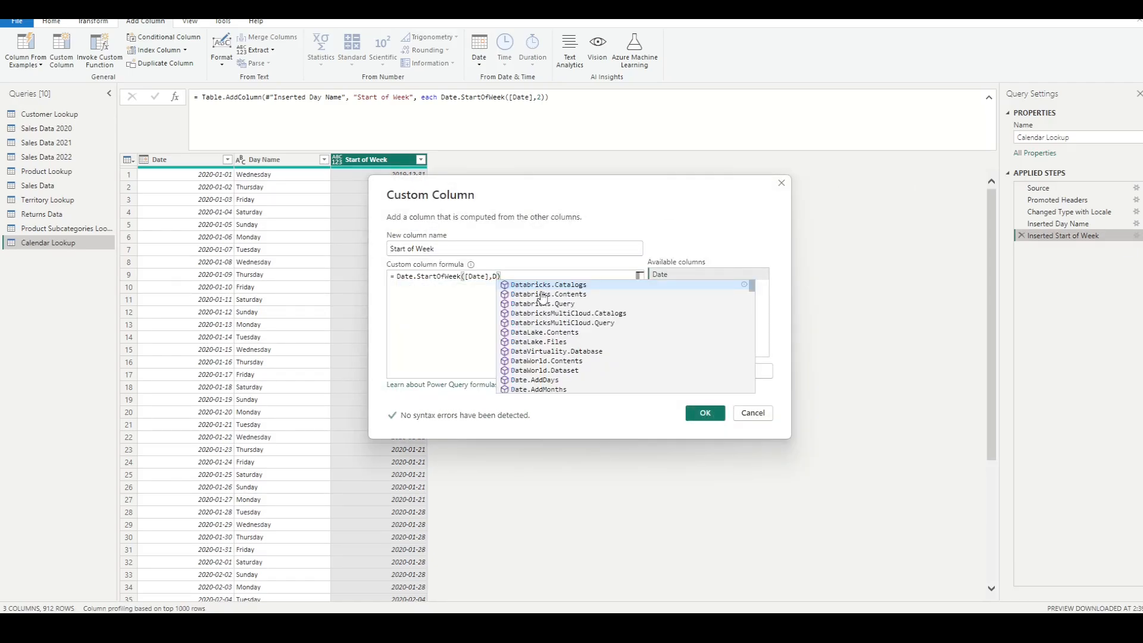
{"action": "type", "text": "ay"}
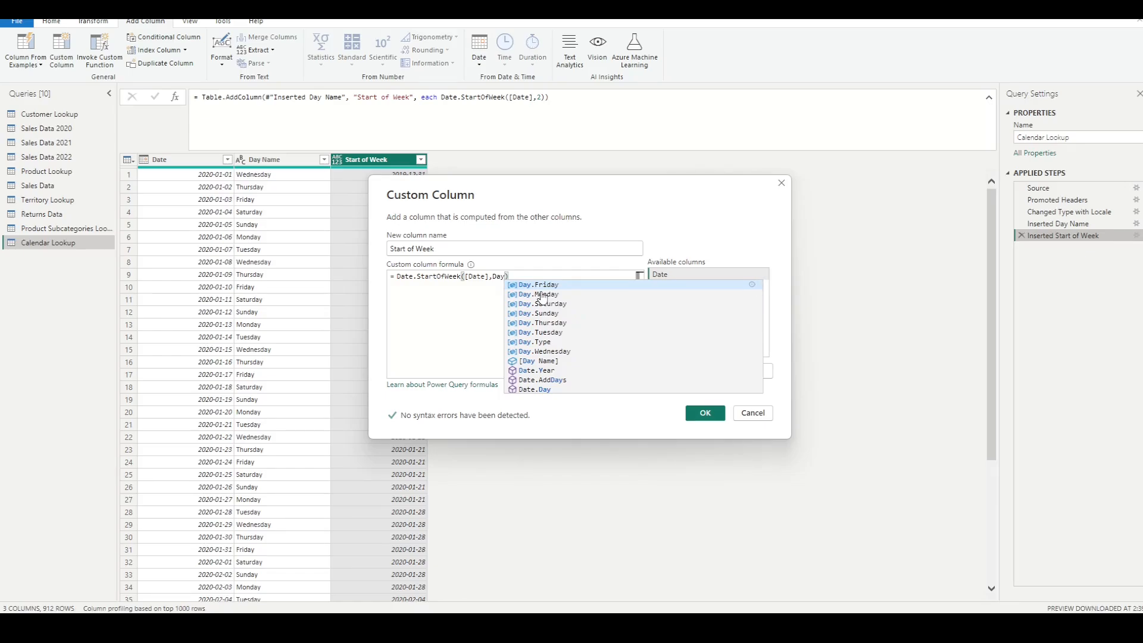
{"action": "type", "text": "."}
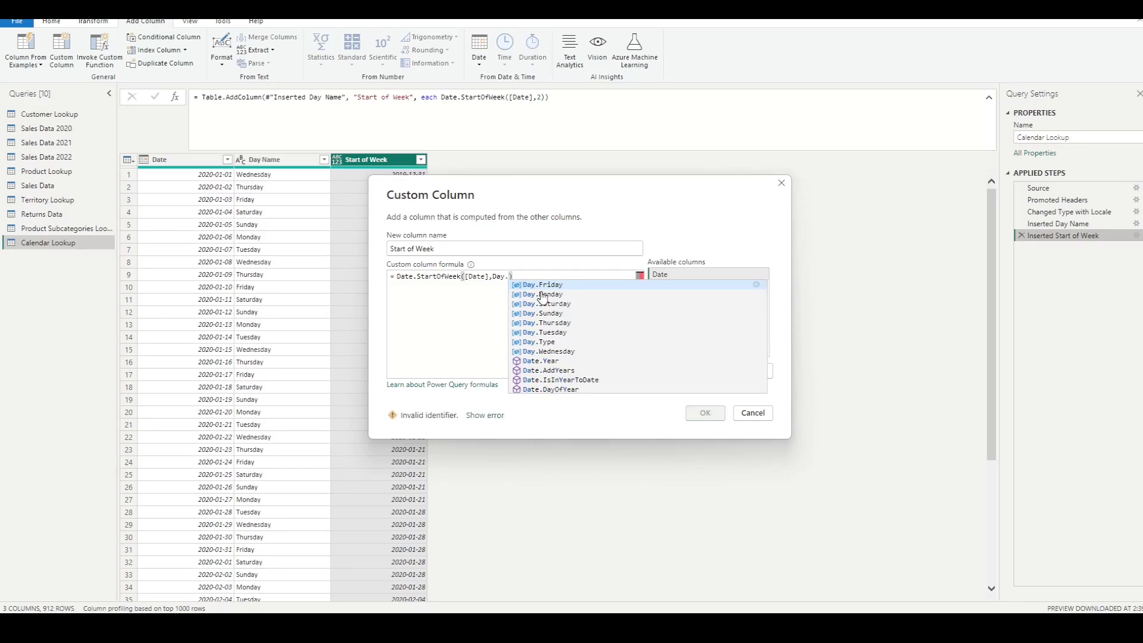
{"action": "type", "text": "Mo"}
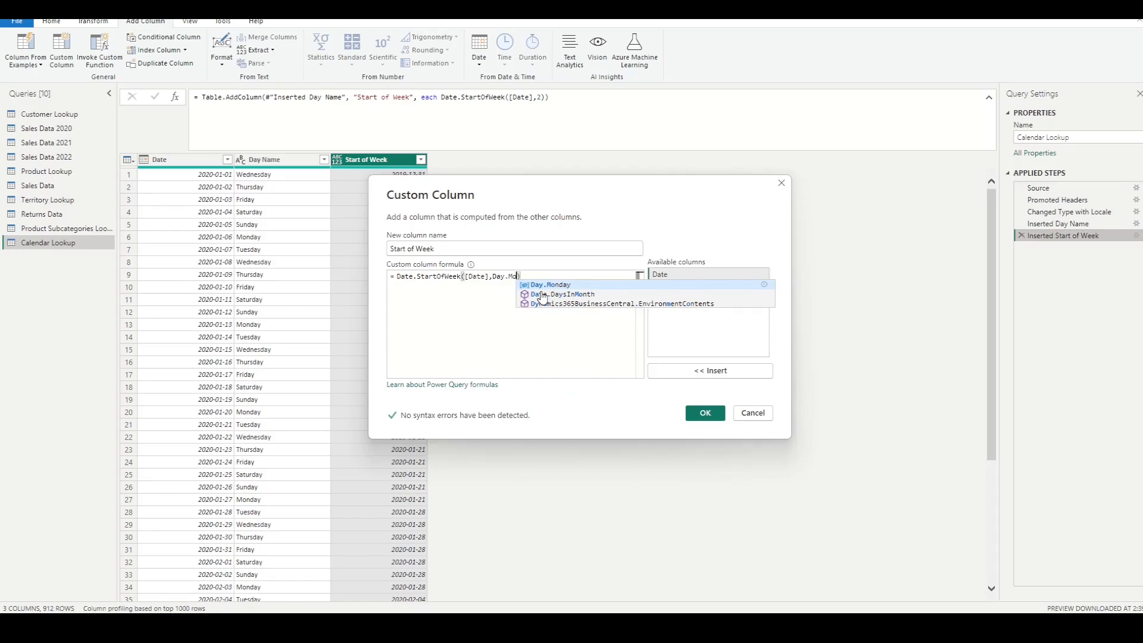
{"action": "key", "text": "Tab"}
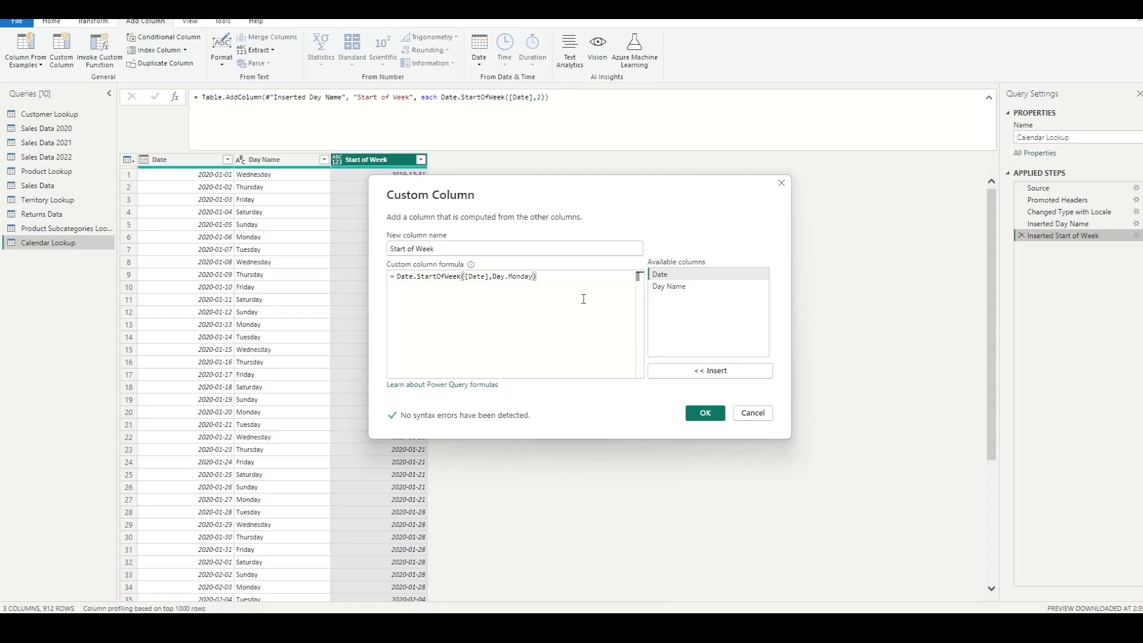
{"action": "left_click", "coordinate": [706, 413]}
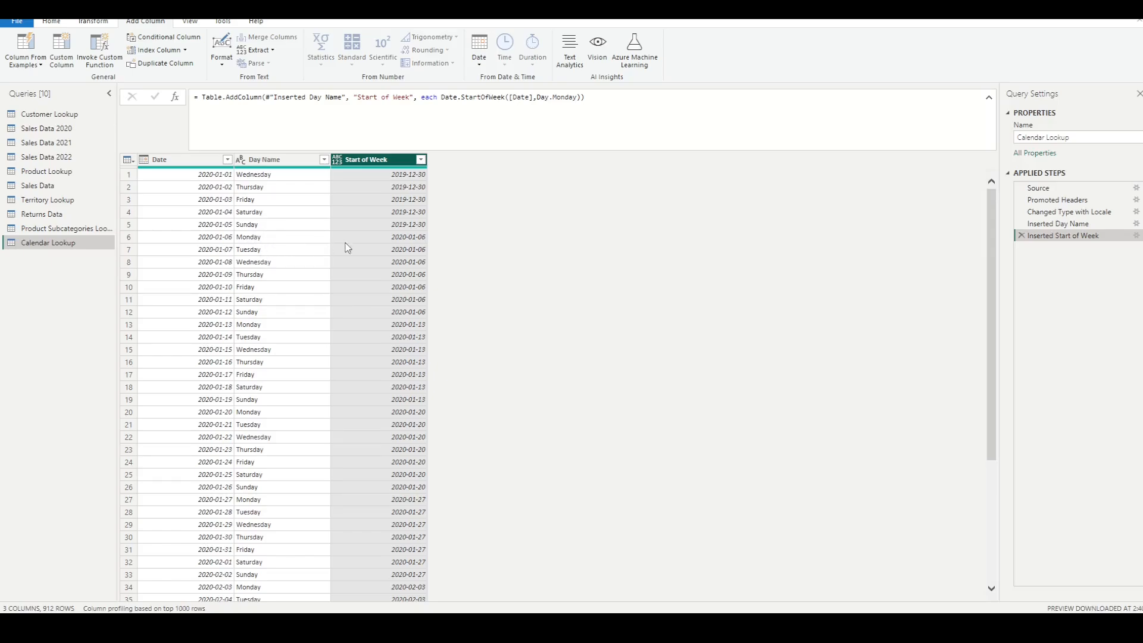
{"action": "left_click", "coordinate": [415, 238]}
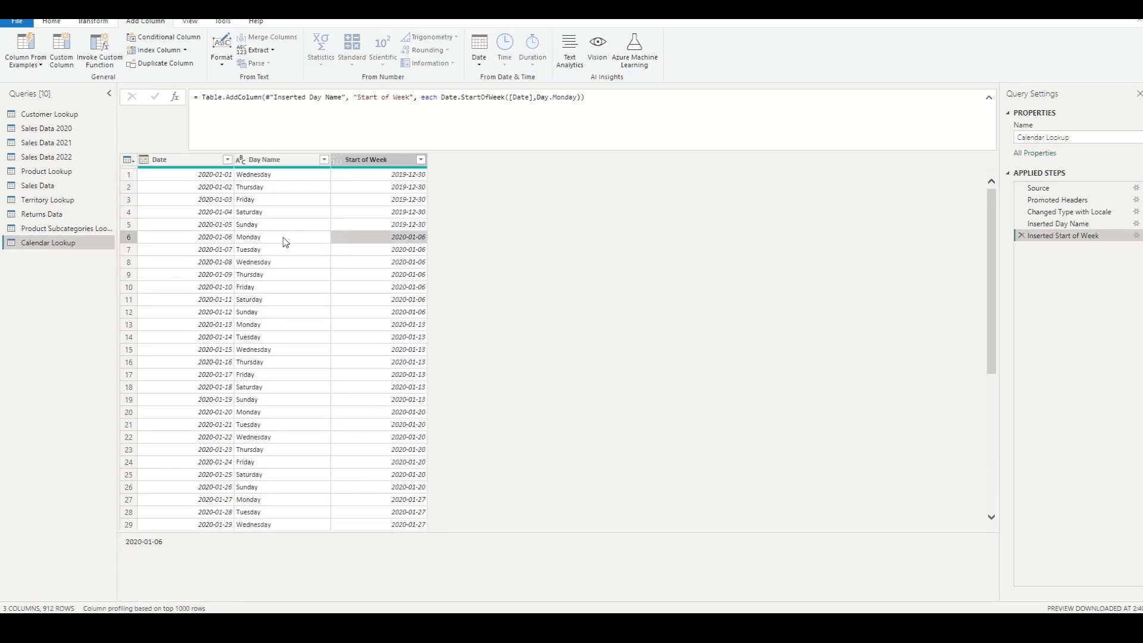
{"action": "left_click", "coordinate": [243, 238]}
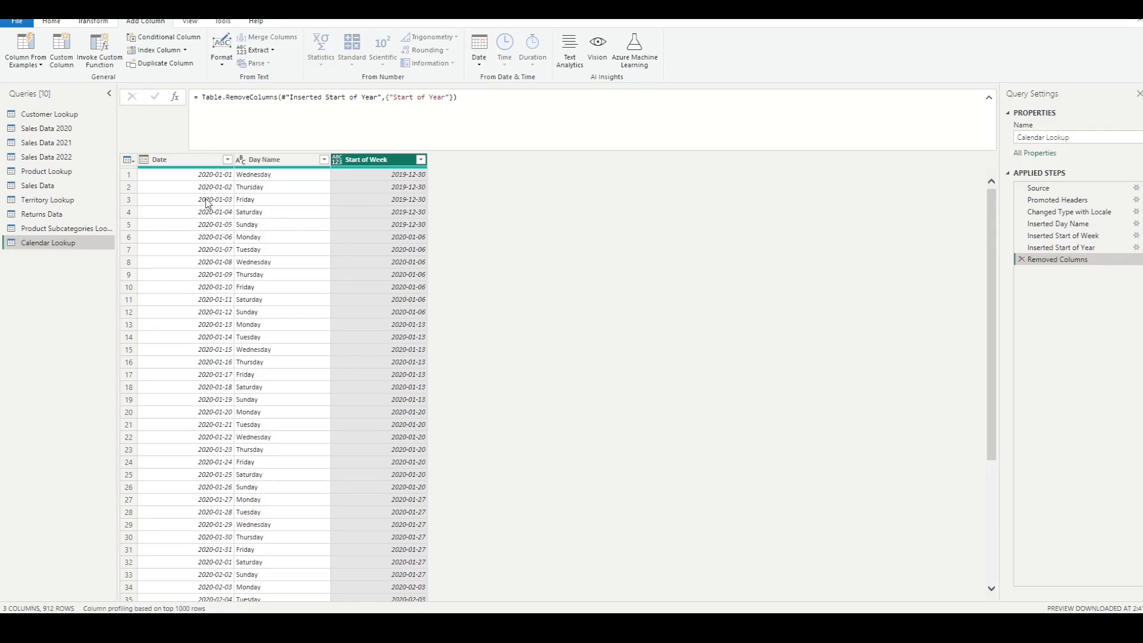
Add a new column with the start of the month derived from the Date column and check the first February row
{"action": "left_click", "coordinate": [187, 164]}
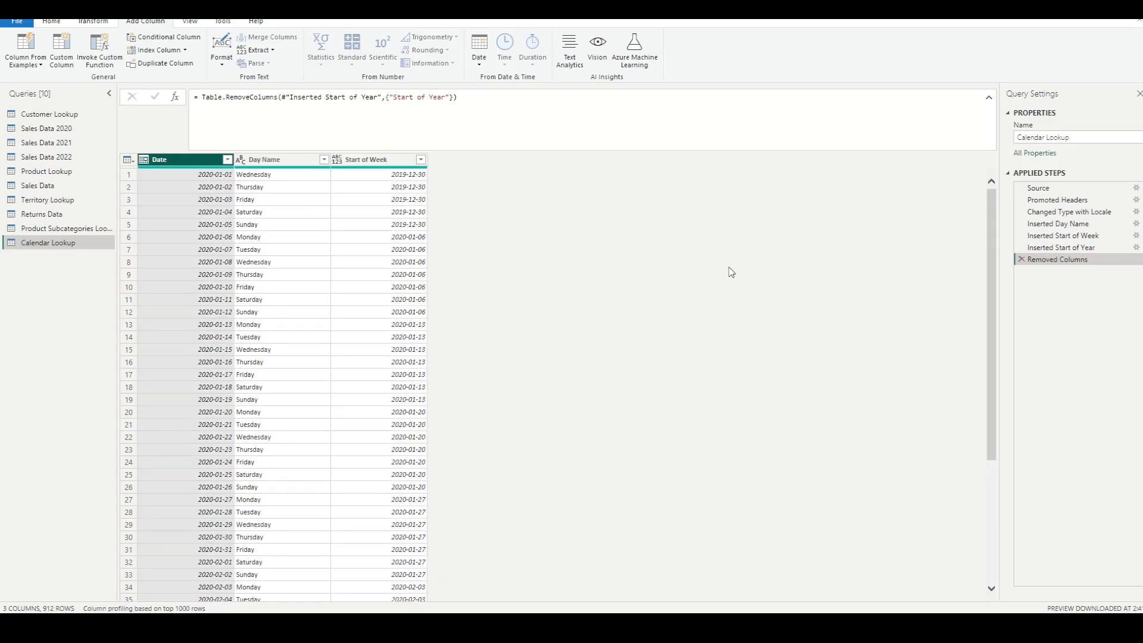
{"action": "left_click", "coordinate": [480, 61]}
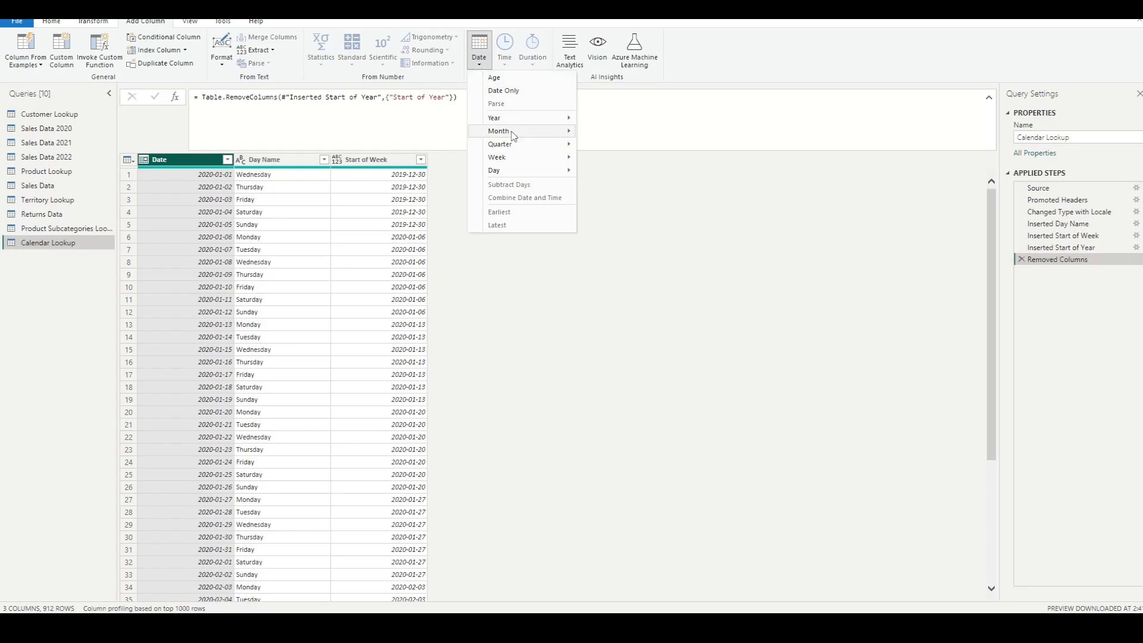
{"action": "mouse_move", "coordinate": [512, 131]}
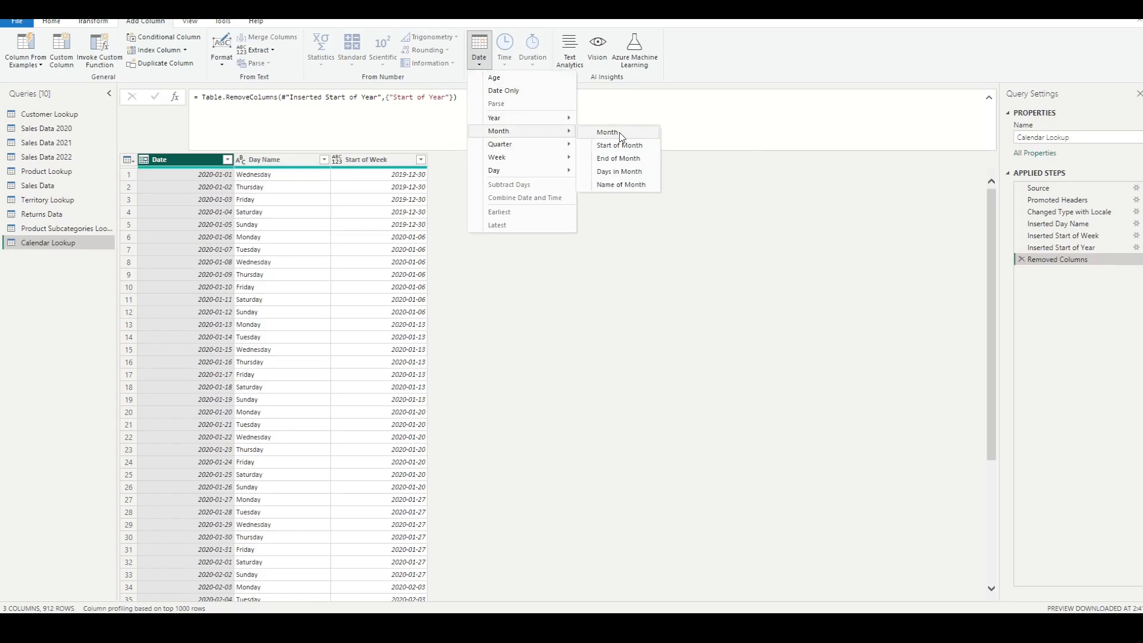
{"action": "left_click", "coordinate": [657, 146]}
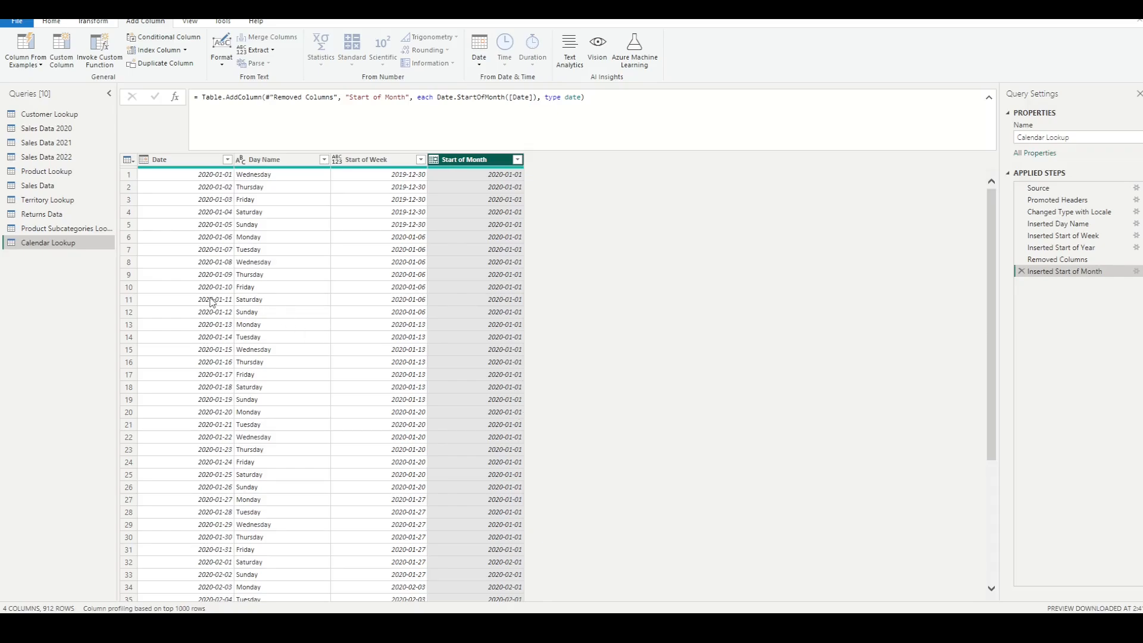
{"action": "scroll", "coordinate": [197, 286], "scroll_direction": "down", "scroll_amount": 5}
{"action": "scroll", "coordinate": [198, 278], "scroll_direction": "down", "scroll_amount": 2}
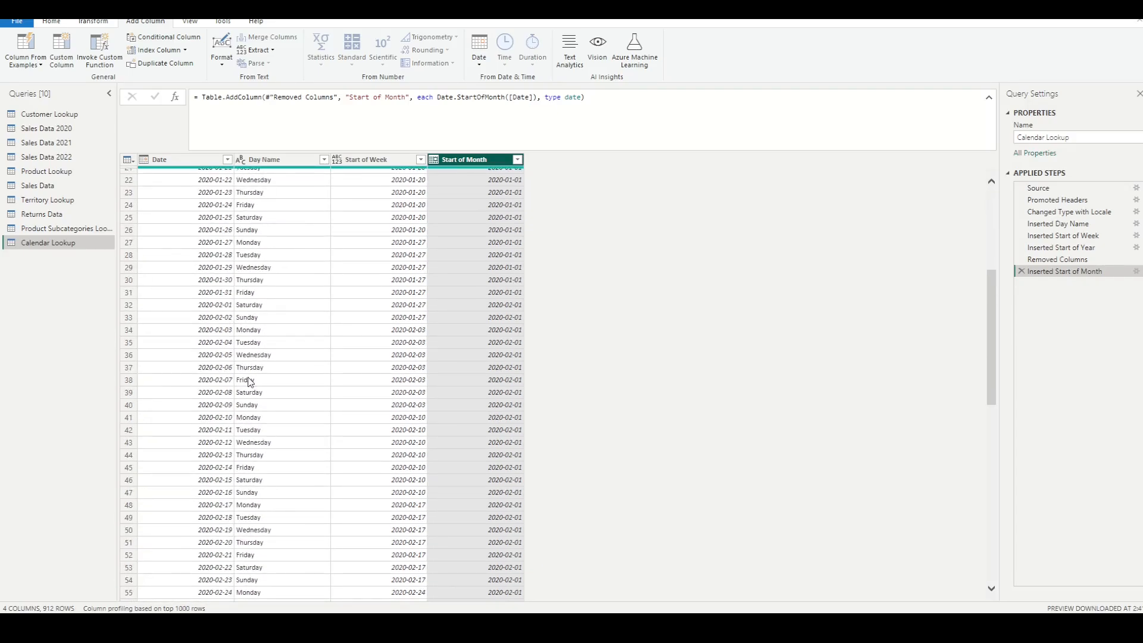
{"action": "left_click", "coordinate": [520, 306]}
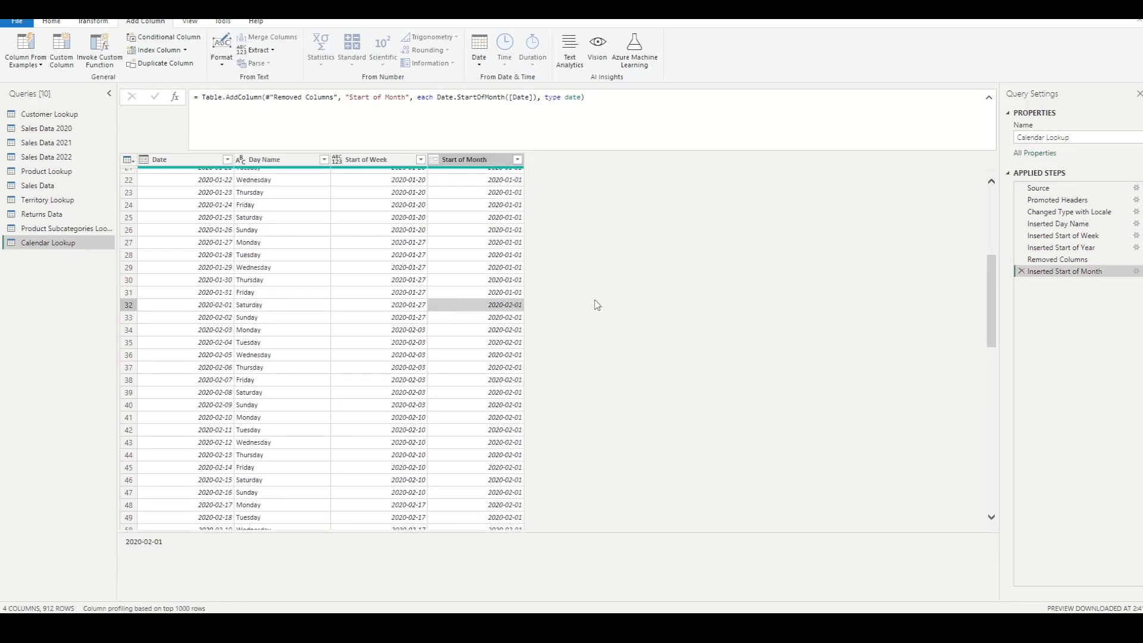
{"action": "scroll", "coordinate": [625, 264], "scroll_direction": "up", "scroll_amount": 7}
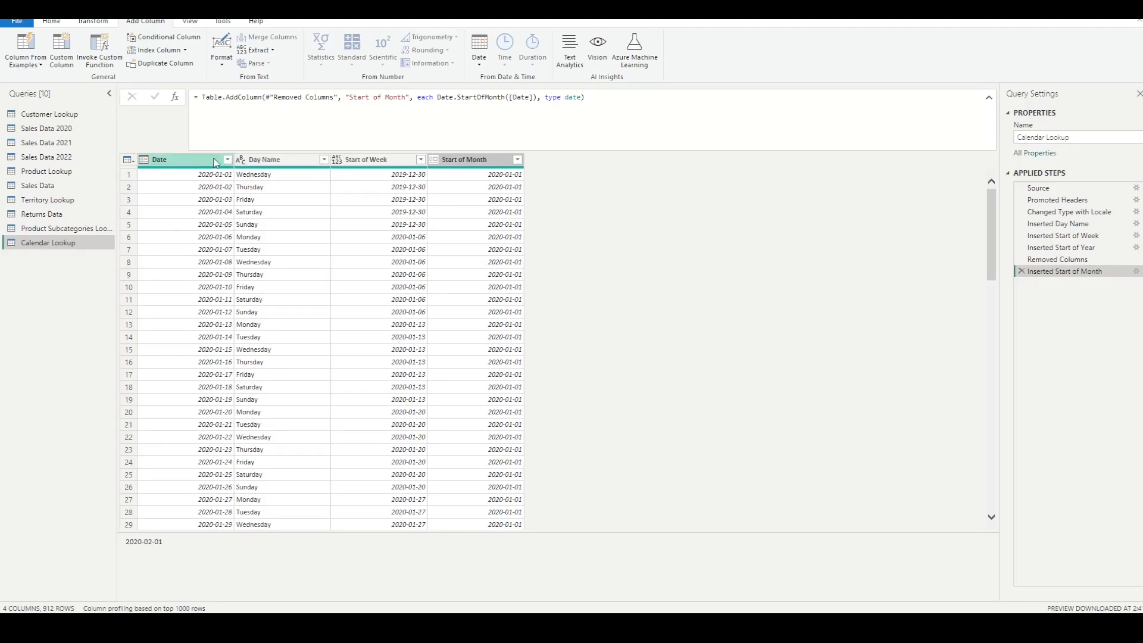
Add a new column with the name of the month derived from the Date column
{"action": "left_click", "coordinate": [185, 160]}
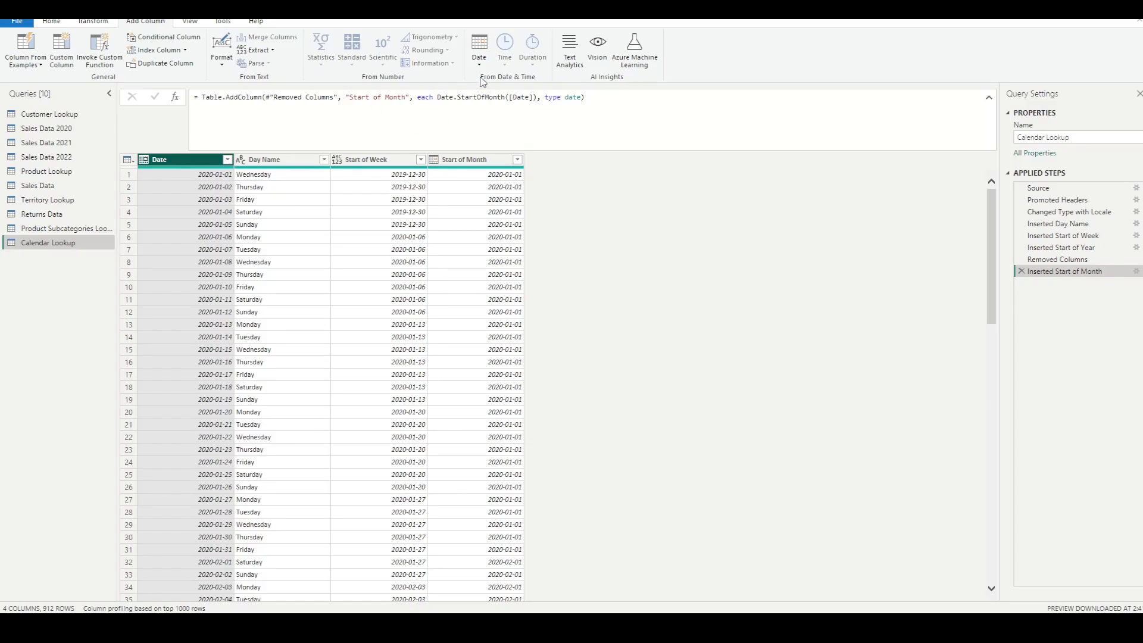
{"action": "left_click", "coordinate": [479, 58]}
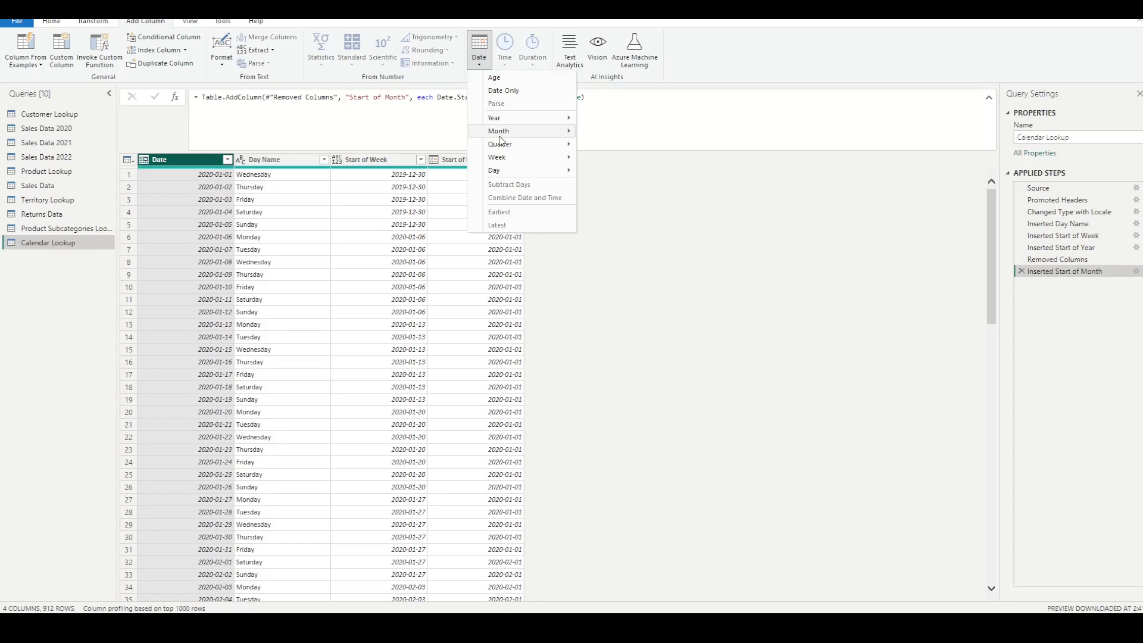
{"action": "mouse_move", "coordinate": [501, 132]}
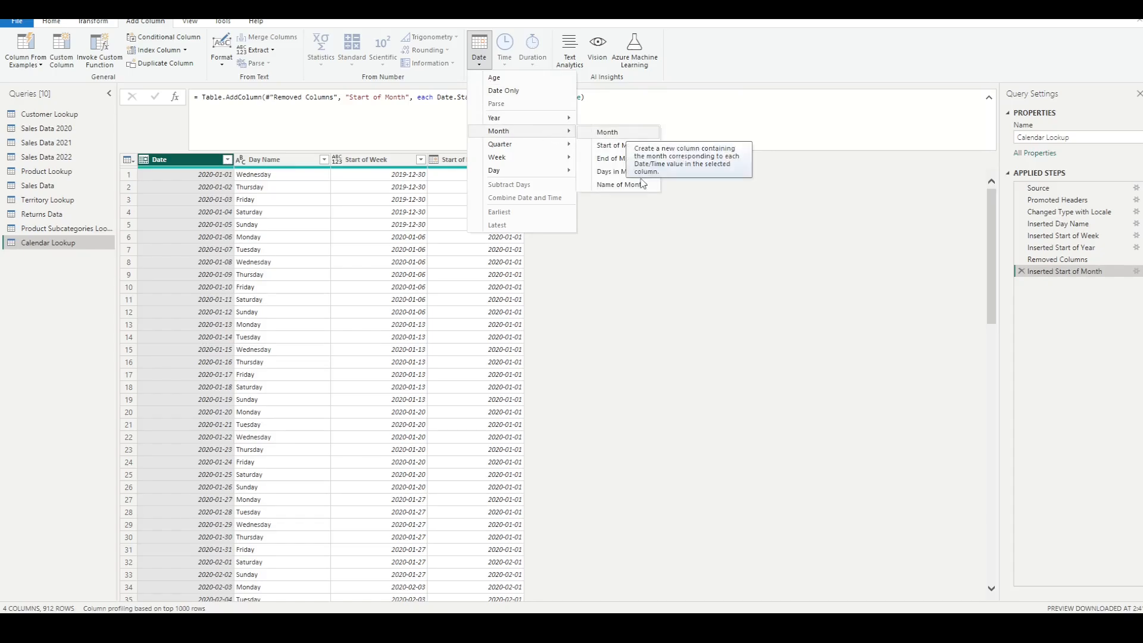
{"action": "left_click", "coordinate": [621, 185]}
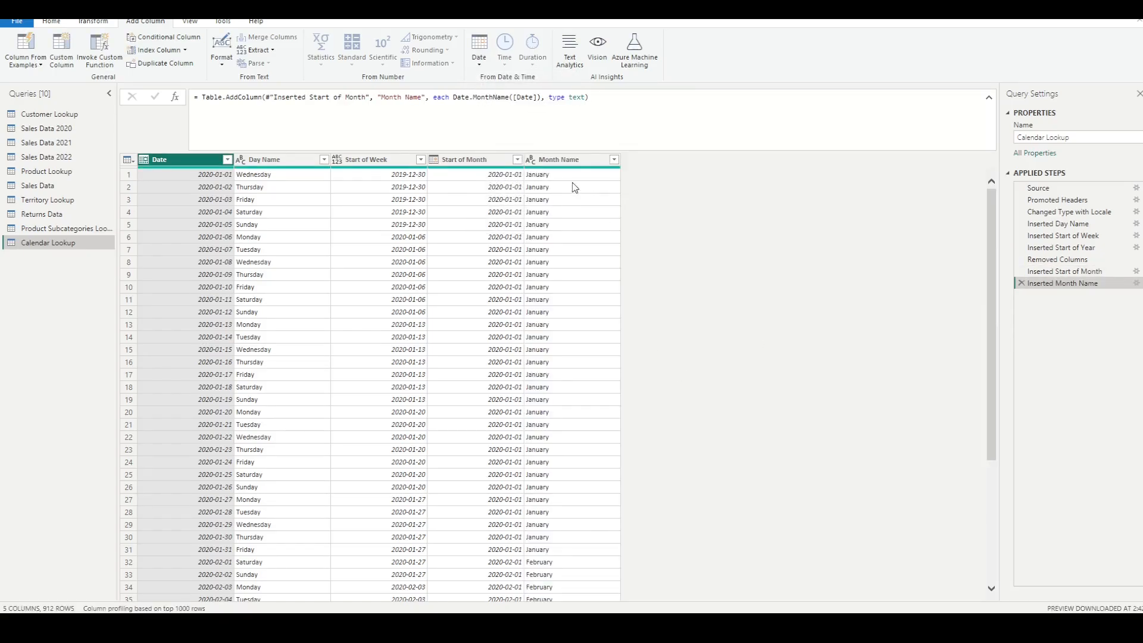